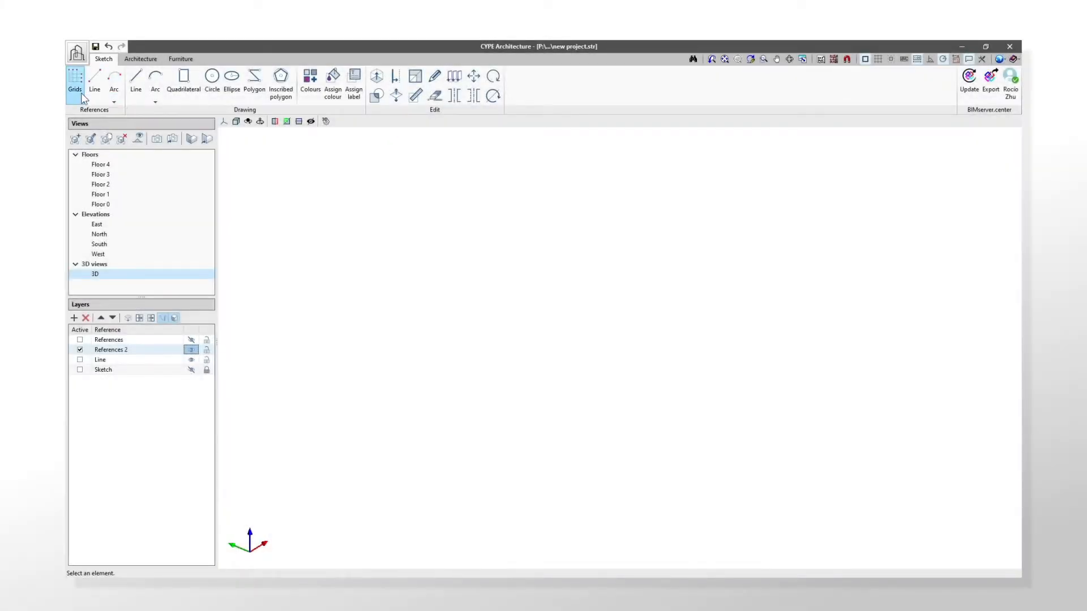
Step: Open the grid definitions and review the settings of the existing grids G1, G2 and G3
{"action": "left_click", "coordinate": [80, 93]}
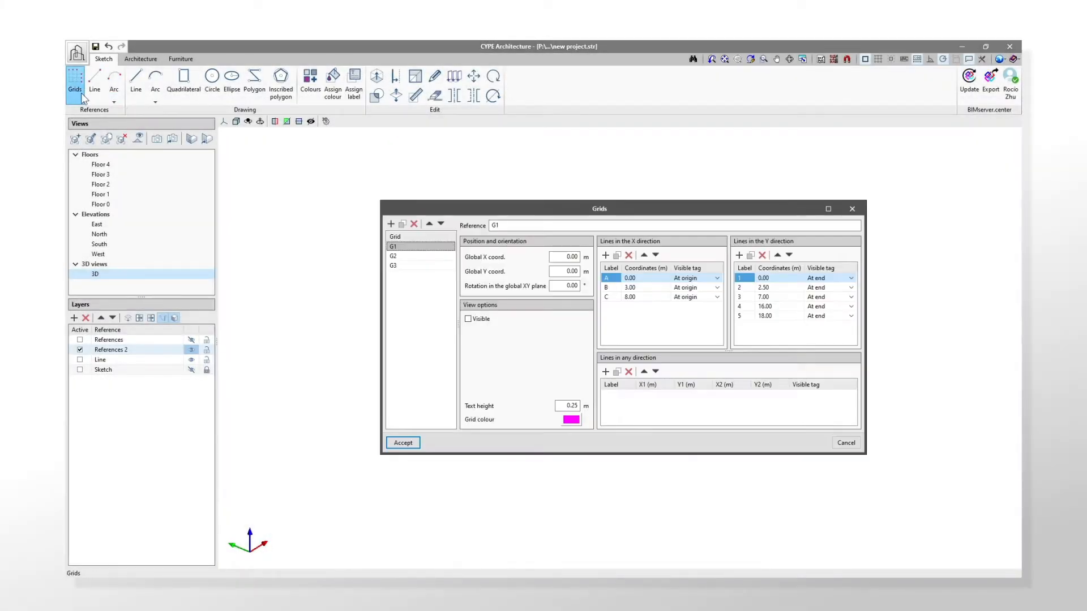
{"action": "left_click", "coordinate": [408, 258]}
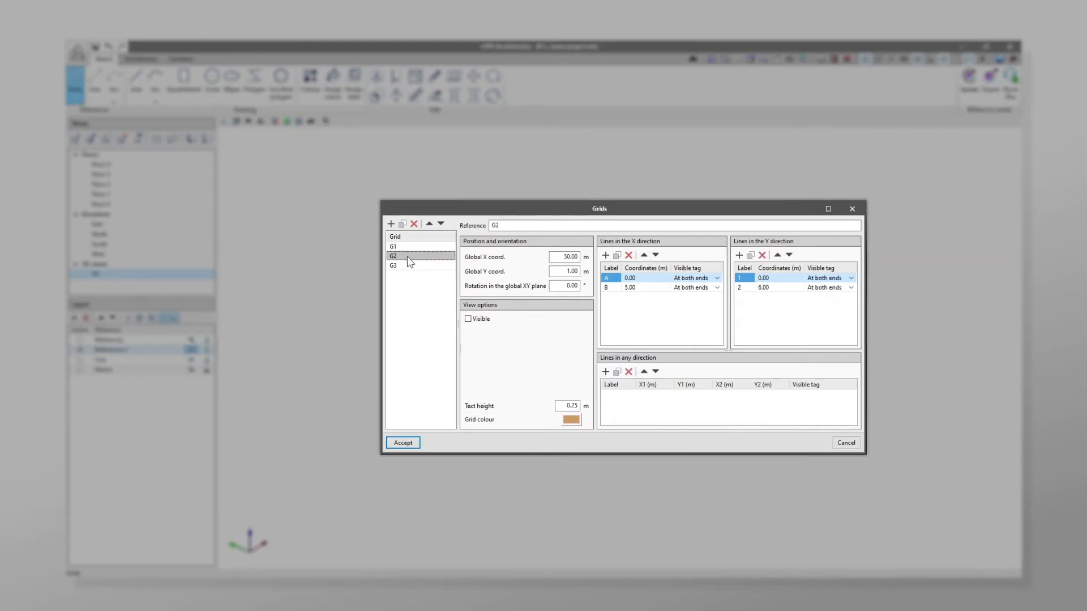
{"action": "left_click", "coordinate": [411, 266]}
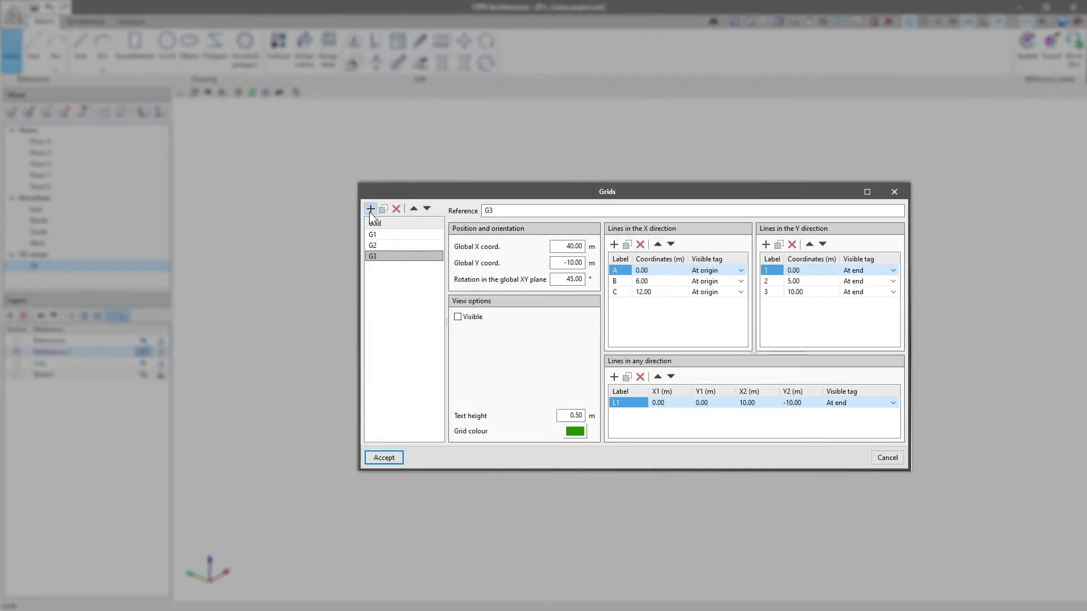
Step: Add a new empty grid after G3 in the grid list
{"action": "left_click", "coordinate": [391, 225]}
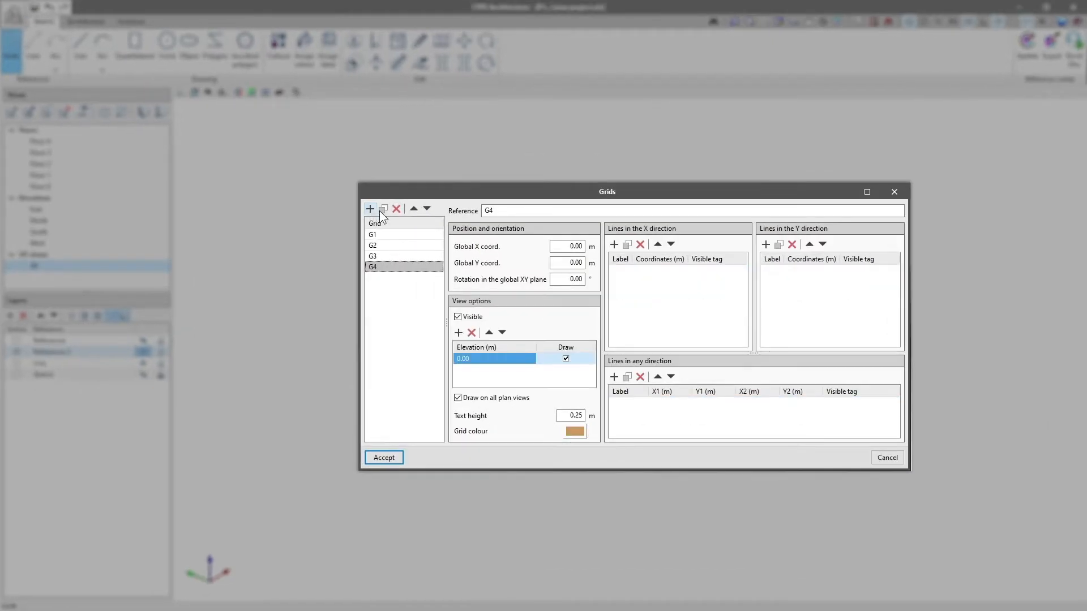
{"action": "left_click", "coordinate": [399, 225]}
{"action": "left_click", "coordinate": [397, 209]}
{"action": "left_click", "coordinate": [413, 209]}
{"action": "left_click", "coordinate": [413, 209]}
{"action": "left_click", "coordinate": [427, 208]}
{"action": "left_click", "coordinate": [426, 208]}
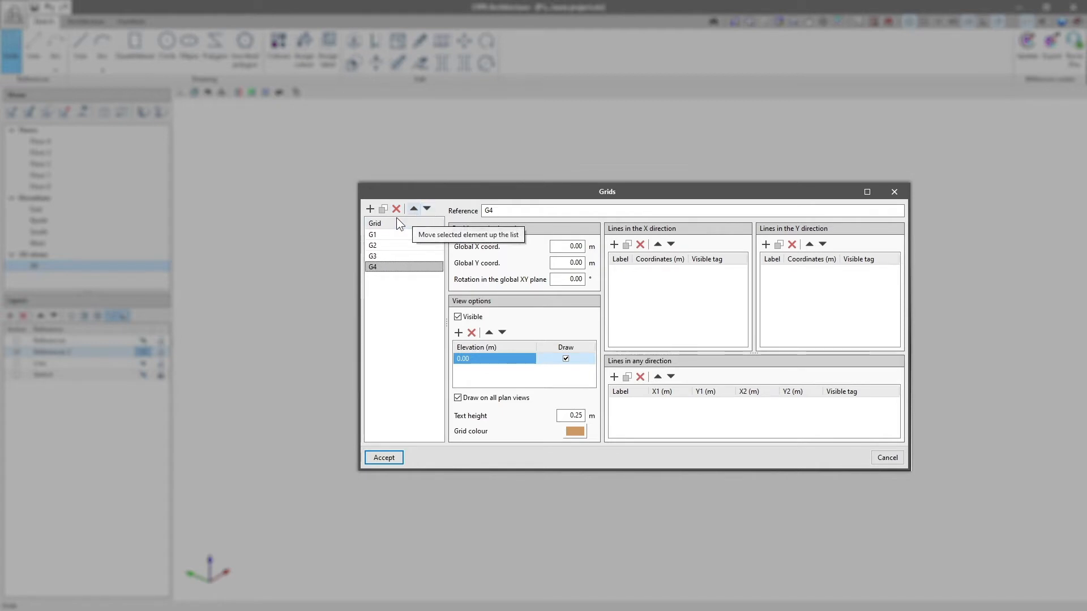
Step: Add another empty grid to the list, keeping its global X, Y and rotation at 0.00
{"action": "left_click", "coordinate": [371, 213]}
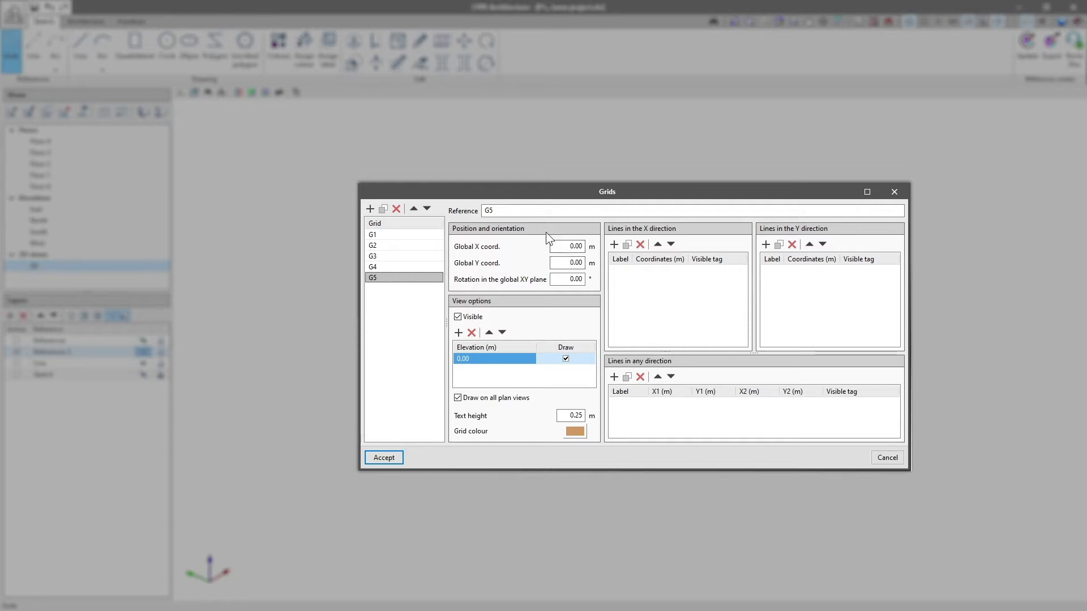
{"action": "left_click", "coordinate": [560, 246]}
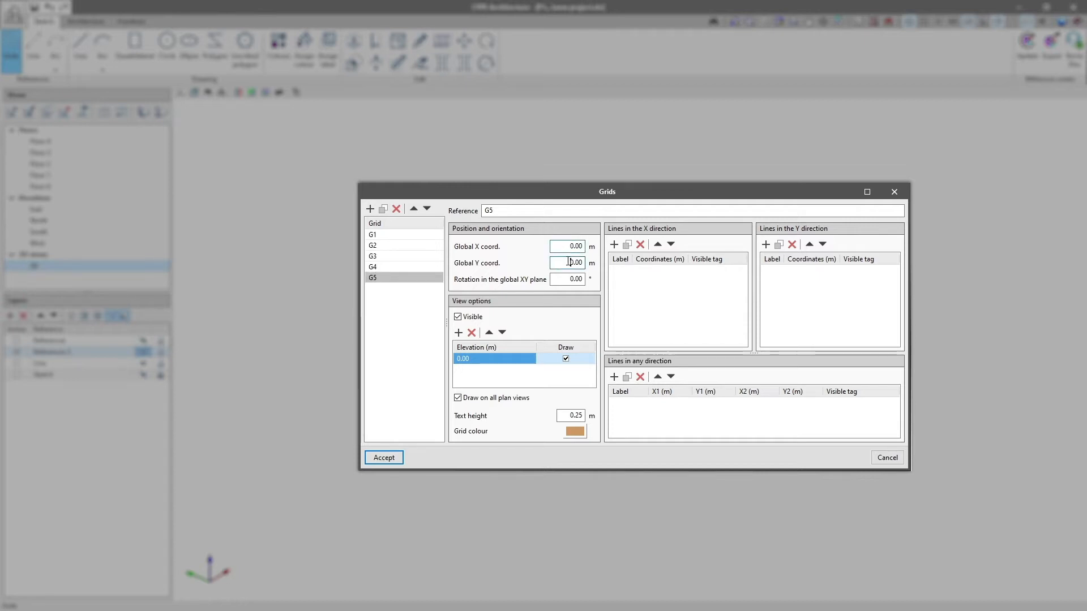
{"action": "left_click", "coordinate": [571, 278]}
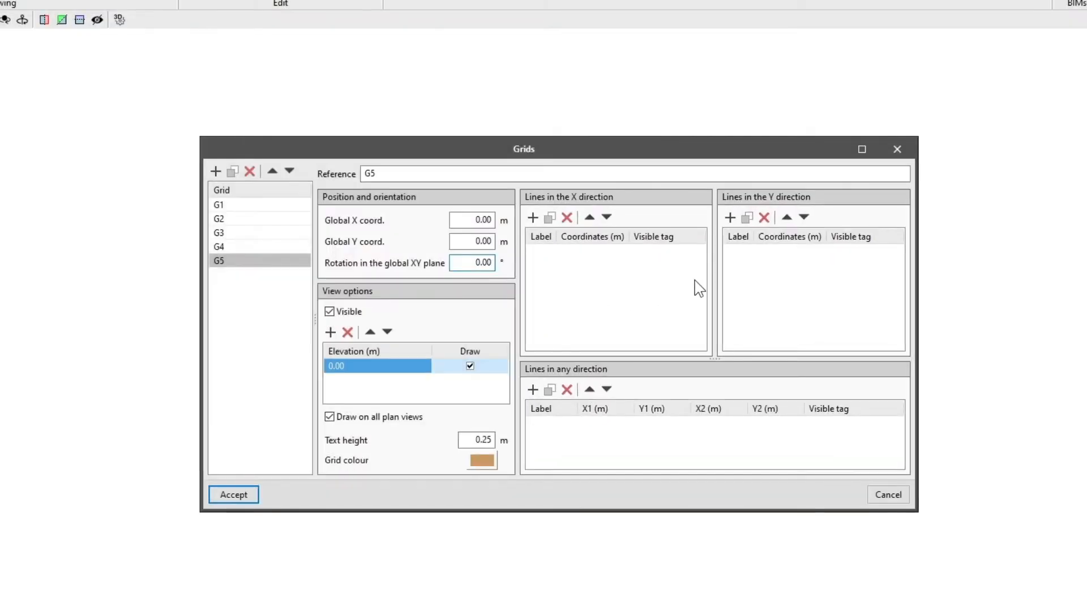
Step: Add a first X-direction line at 0.00 m with its tag at the origin, and a first Y-direction line
{"action": "left_click", "coordinate": [533, 218]}
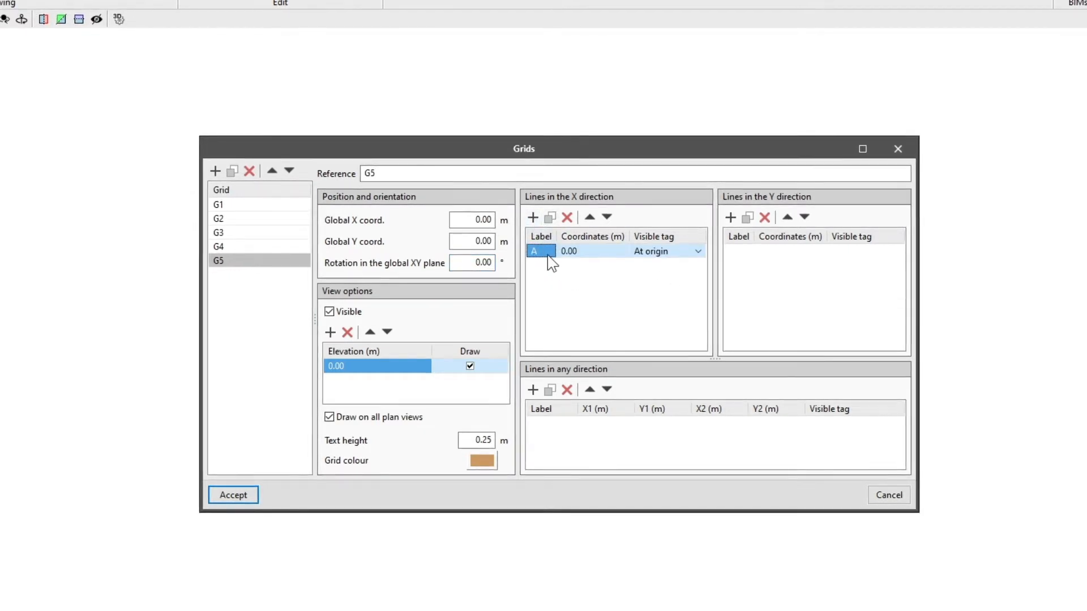
{"action": "left_click", "coordinate": [600, 251]}
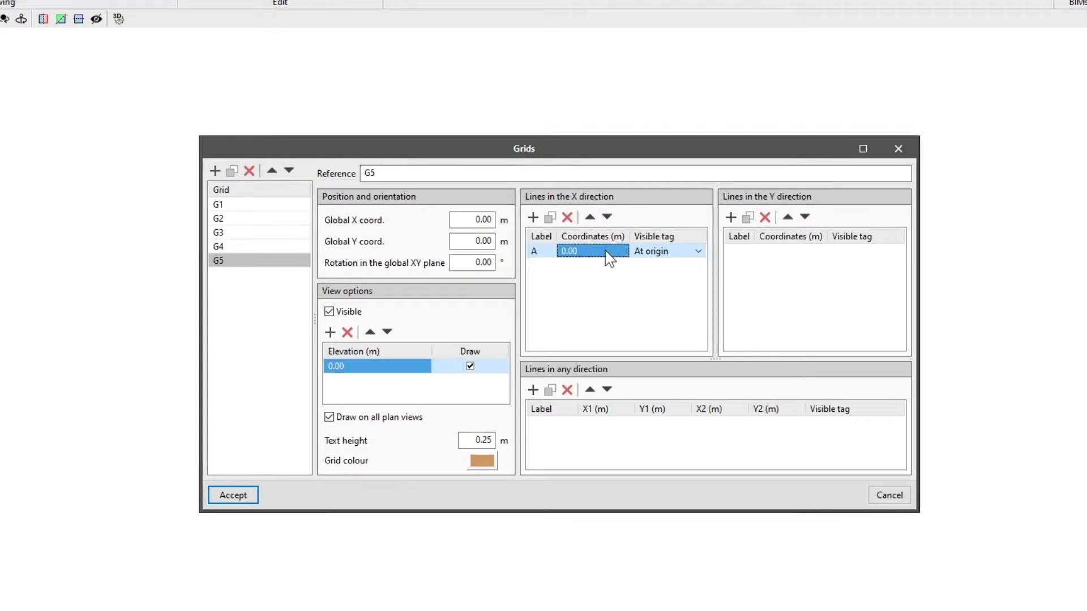
{"action": "left_click", "coordinate": [691, 252]}
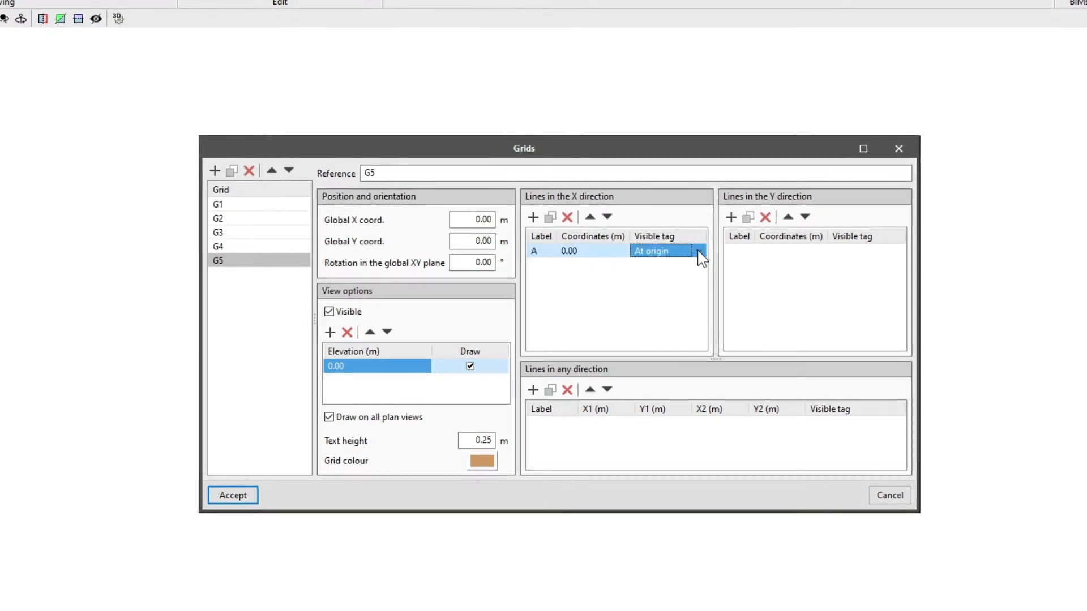
{"action": "left_click", "coordinate": [700, 253]}
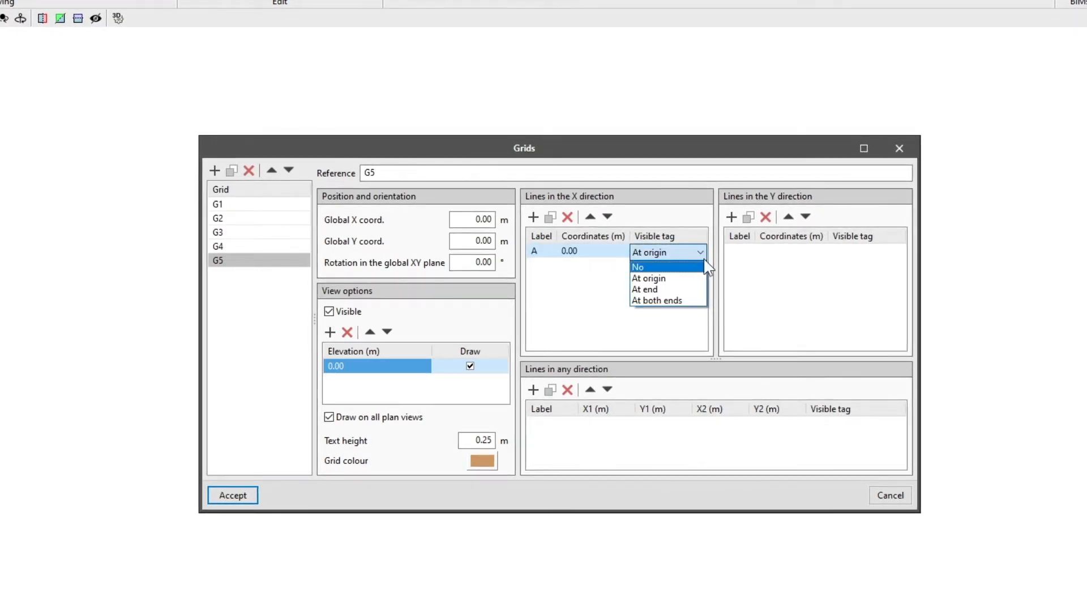
{"action": "left_click", "coordinate": [706, 253]}
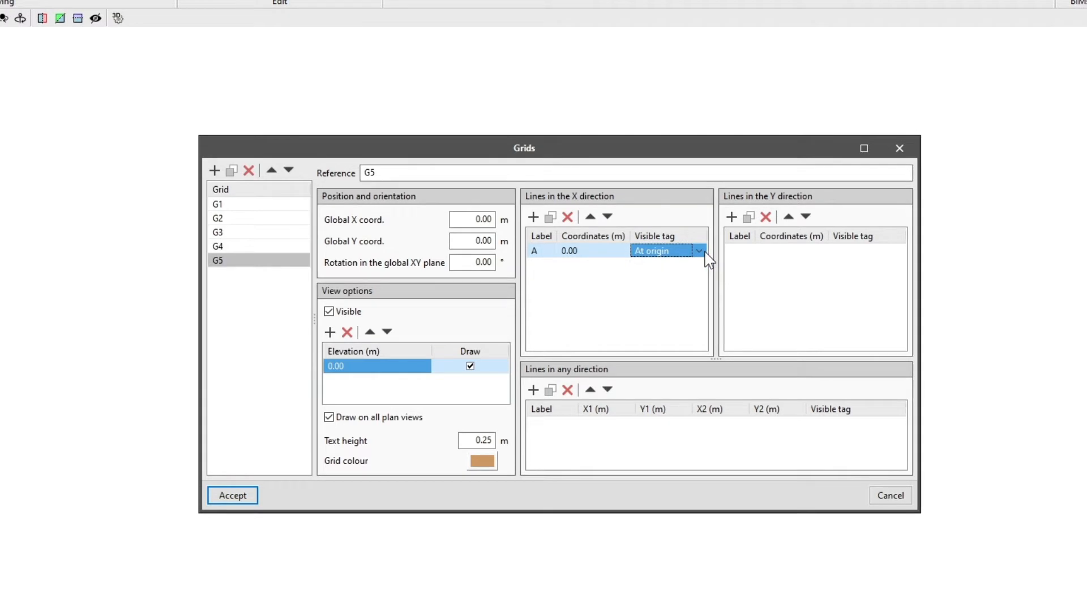
{"action": "left_click", "coordinate": [732, 218]}
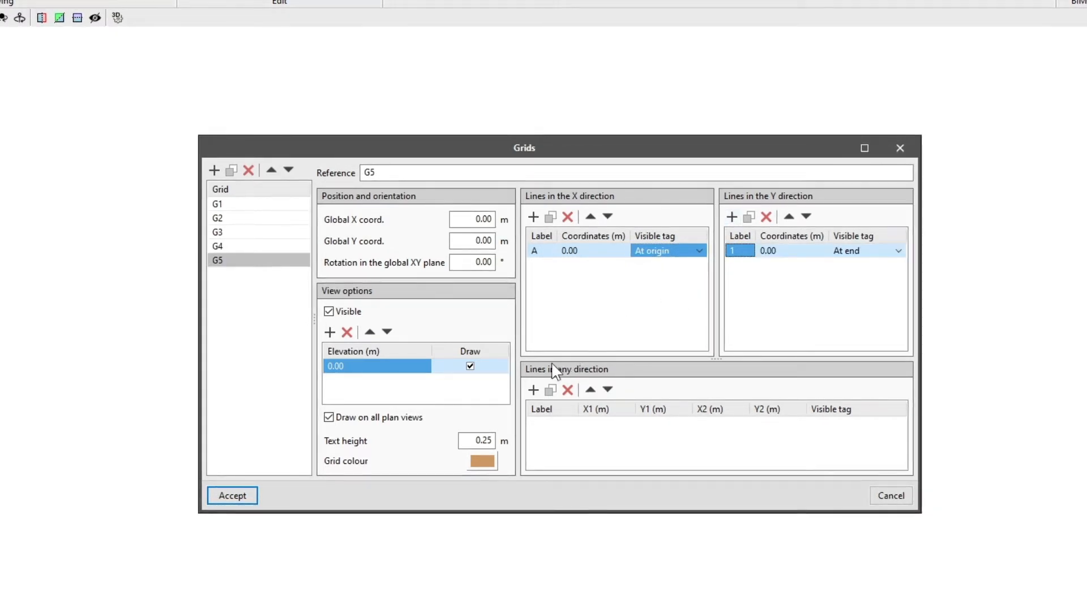
Step: Add a free-direction line from the origin and set its end point to X2 10 m and Y2 -5 m
{"action": "left_click", "coordinate": [531, 390]}
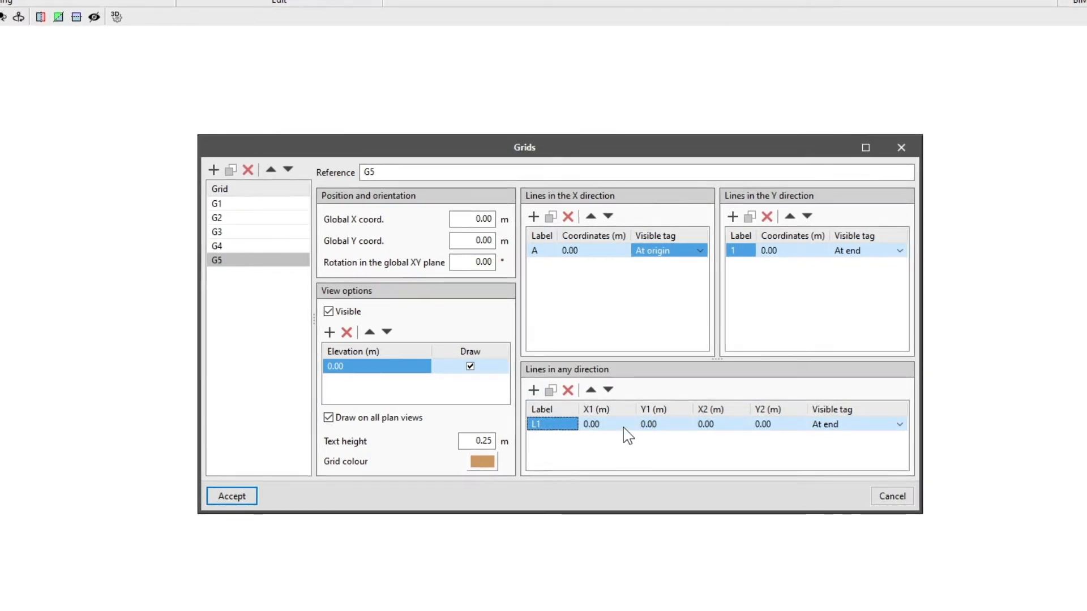
{"action": "left_click", "coordinate": [708, 424]}
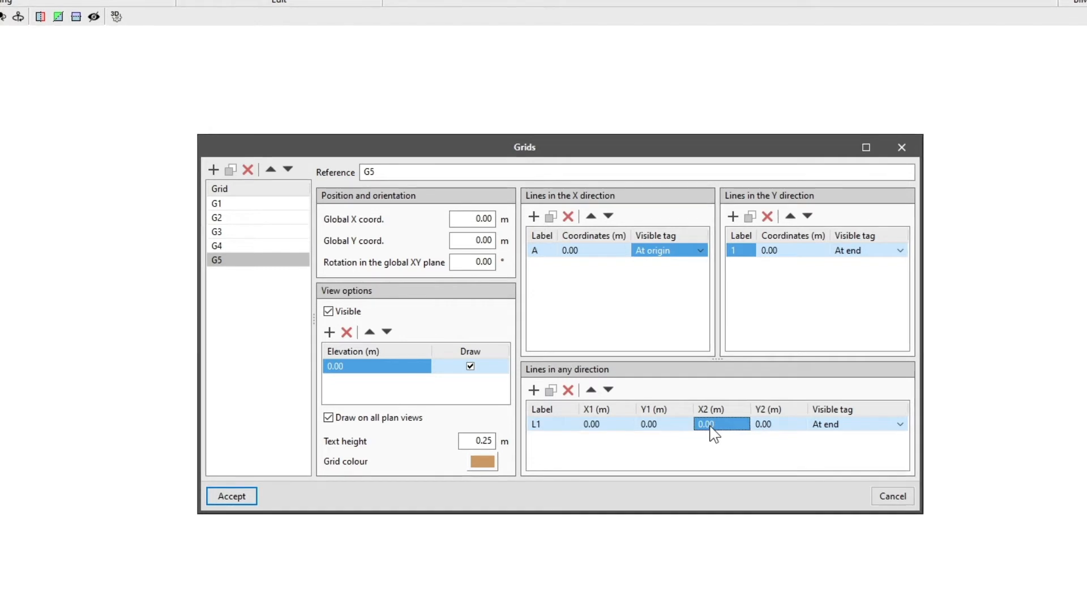
{"action": "left_click", "coordinate": [708, 424]}
{"action": "type", "text": "10"}
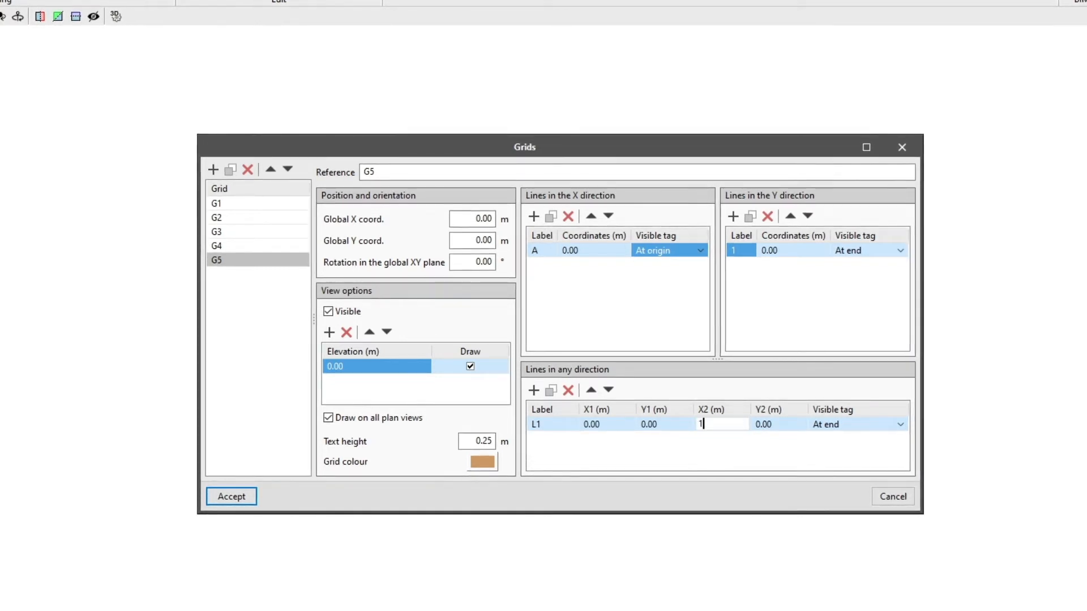
{"action": "left_click", "coordinate": [770, 427]}
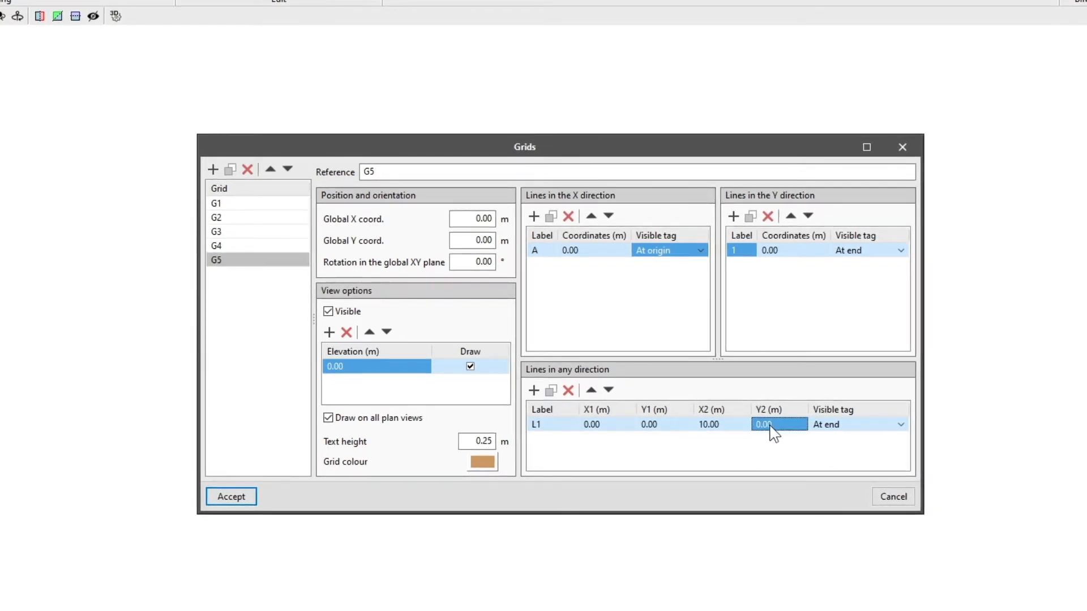
{"action": "left_click", "coordinate": [770, 427]}
{"action": "type", "text": "-5"}
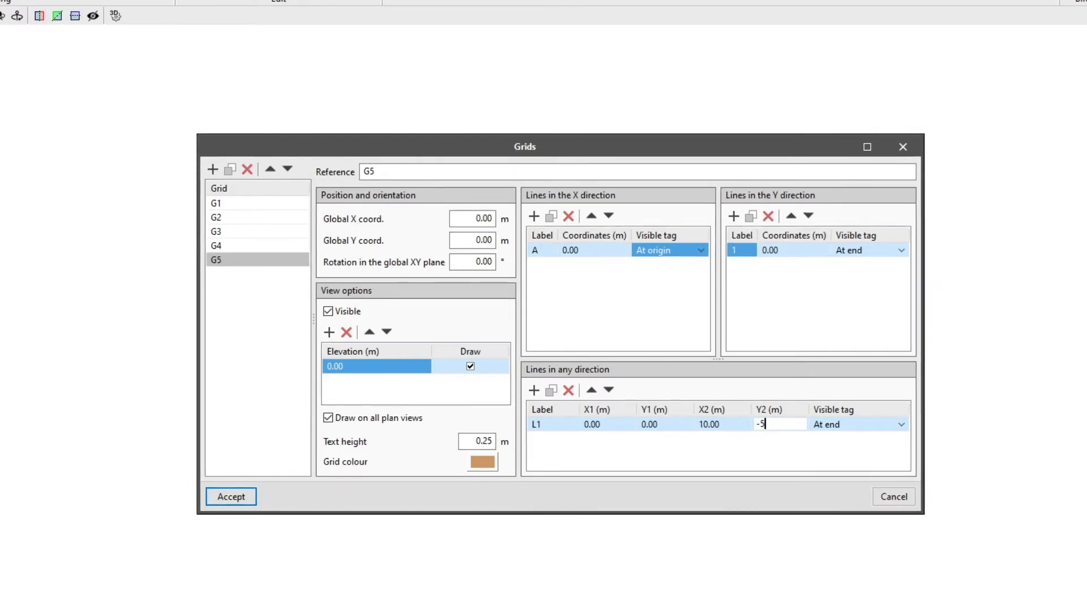
{"action": "key", "text": "Return"}
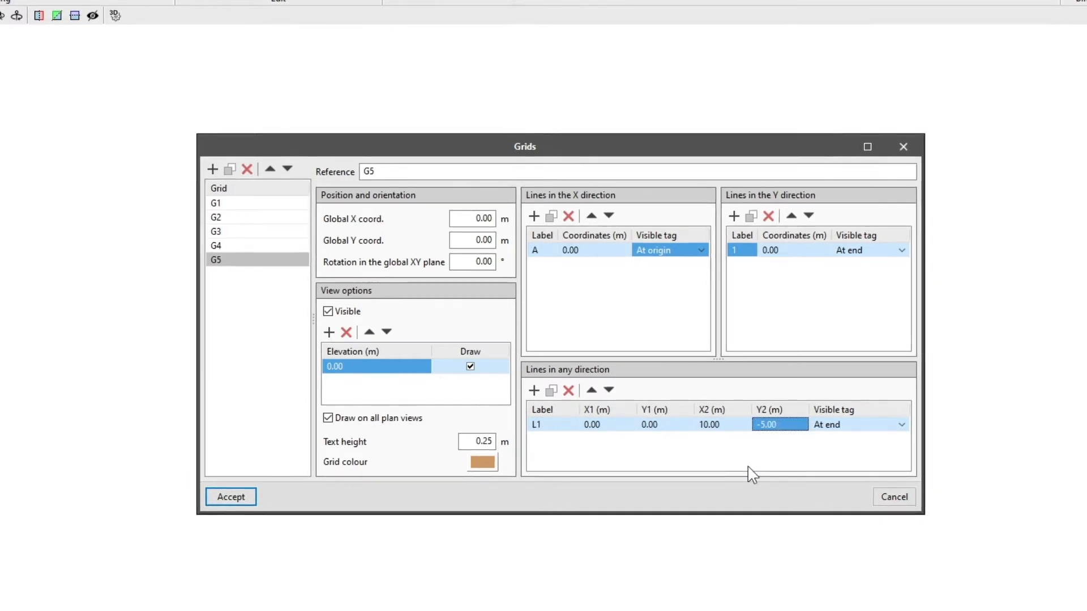
Step: Add two more X-direction lines, B at 6 m and C at 12 m
{"action": "left_click", "coordinate": [534, 216]}
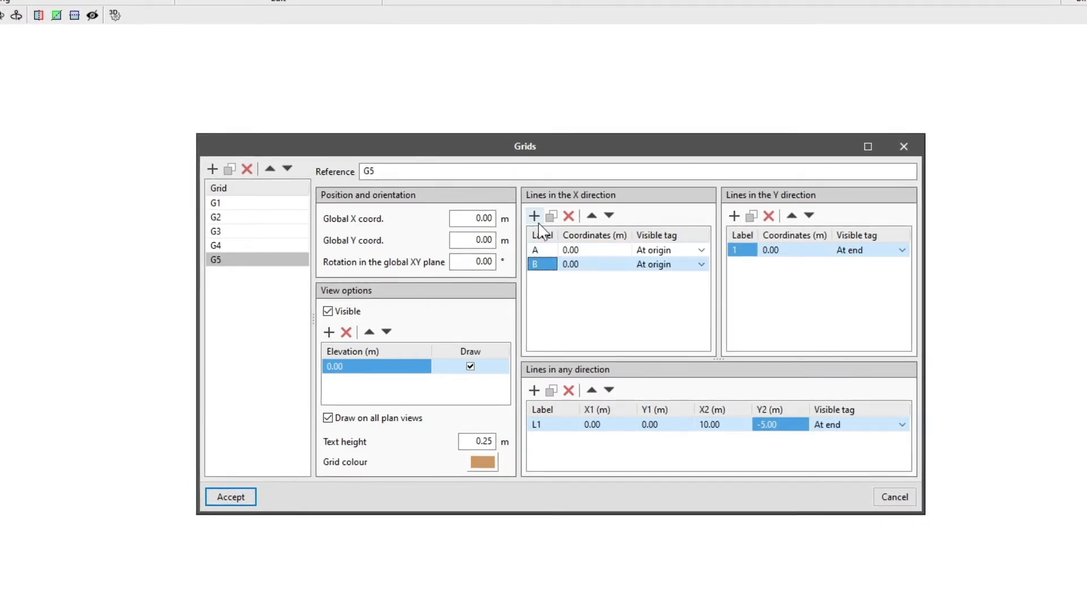
{"action": "left_click", "coordinate": [574, 265]}
{"action": "type", "text": "6"}
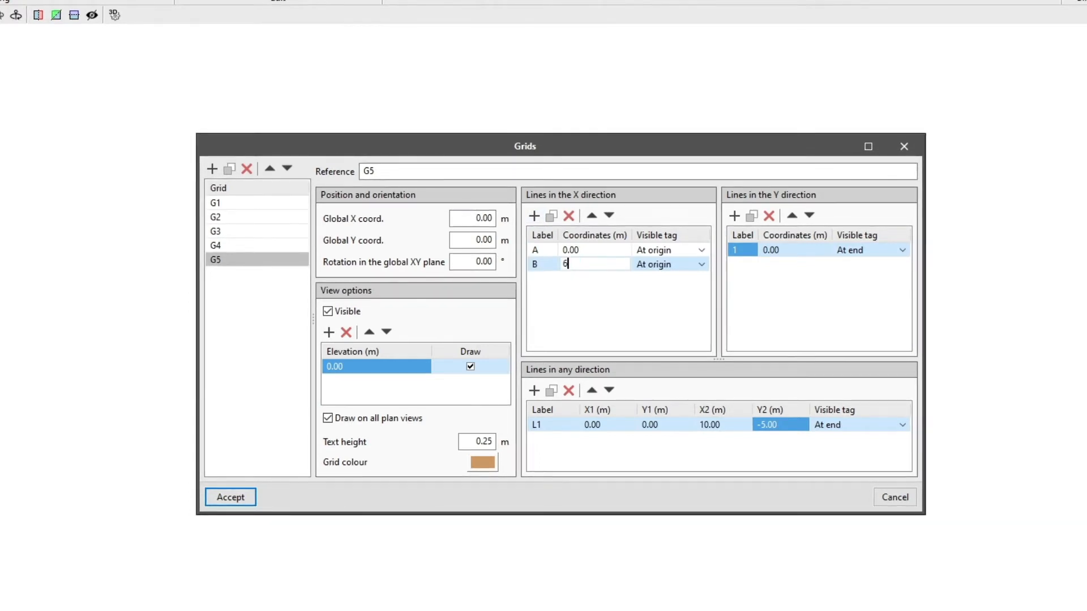
{"action": "key", "text": "Return"}
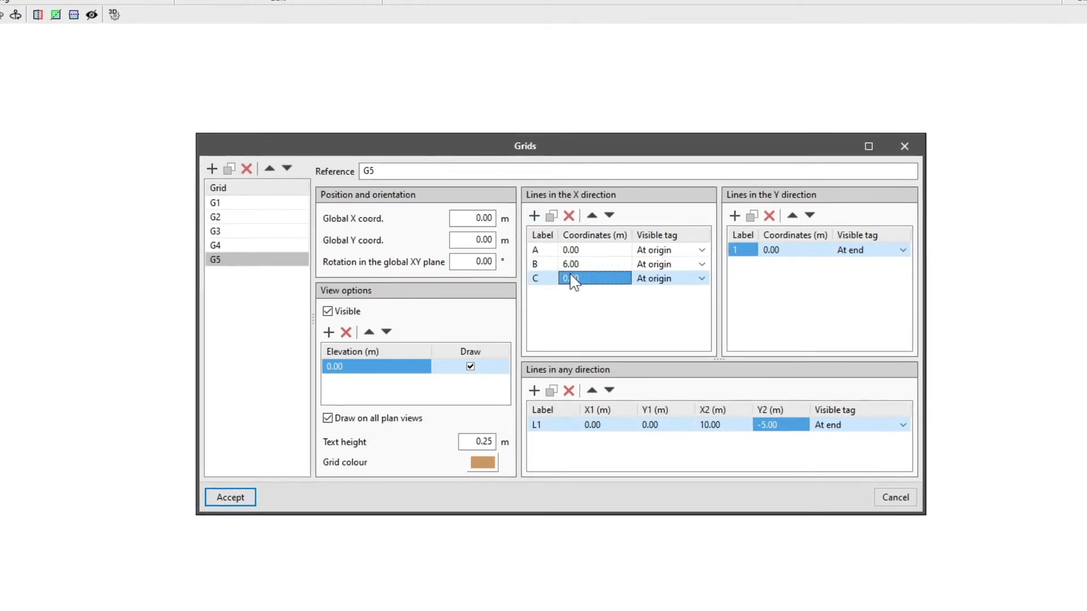
{"action": "left_click", "coordinate": [572, 279]}
{"action": "type", "text": "12"}
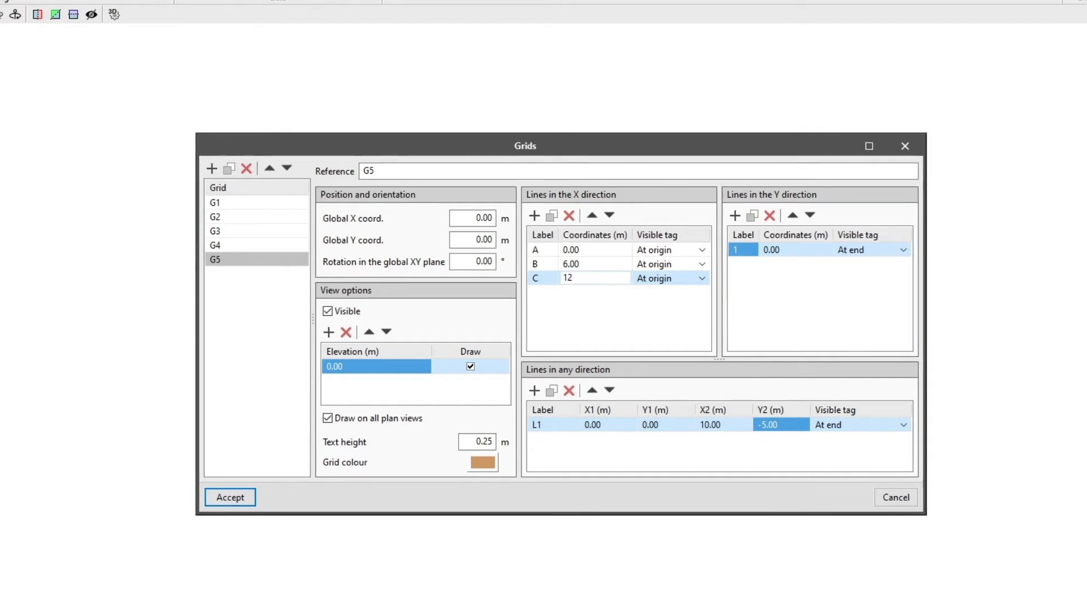
Step: Add three more Y-direction lines, 2 at 5 m, 3 at 10 m and 4 at 15 m
{"action": "left_click", "coordinate": [734, 216]}
{"action": "left_click", "coordinate": [776, 265]}
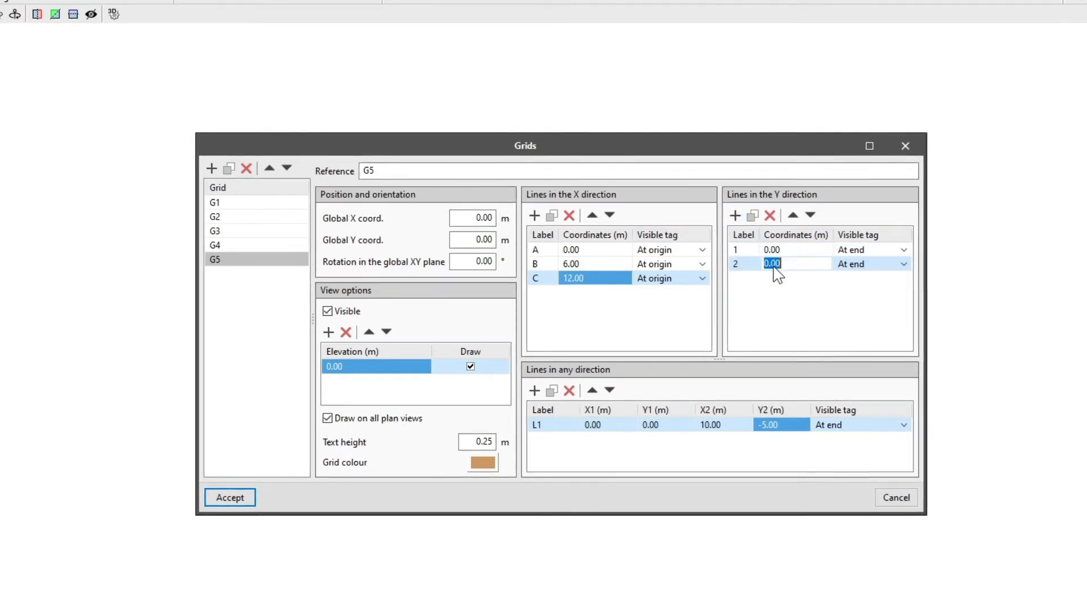
{"action": "type", "text": "5"}
{"action": "left_click", "coordinate": [734, 215]}
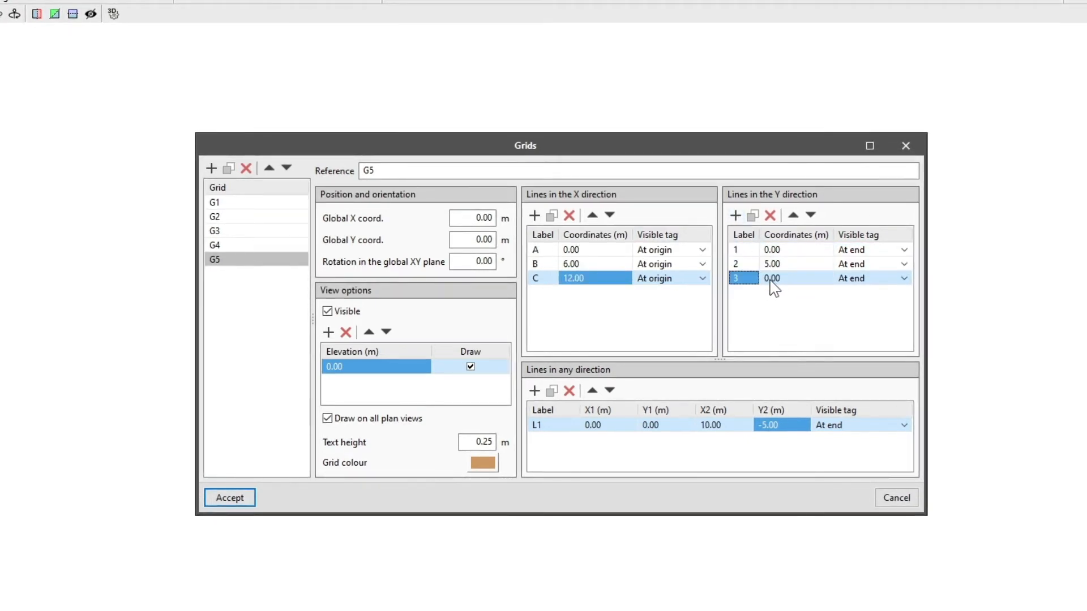
{"action": "left_click", "coordinate": [775, 278]}
{"action": "type", "text": "10"}
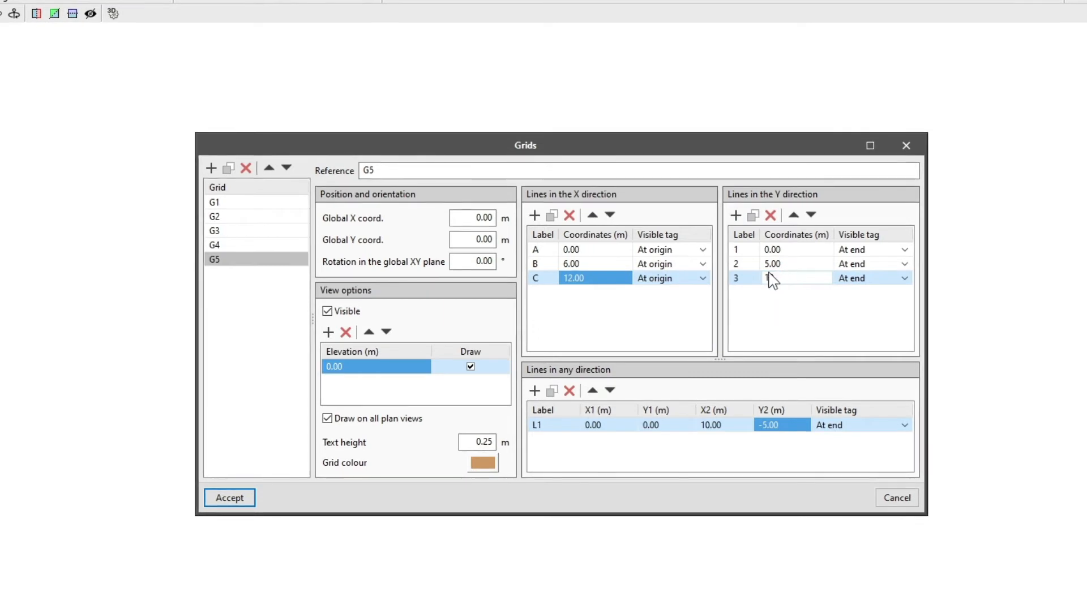
{"action": "left_click", "coordinate": [736, 216]}
{"action": "left_click", "coordinate": [776, 292]}
{"action": "type", "text": "15"}
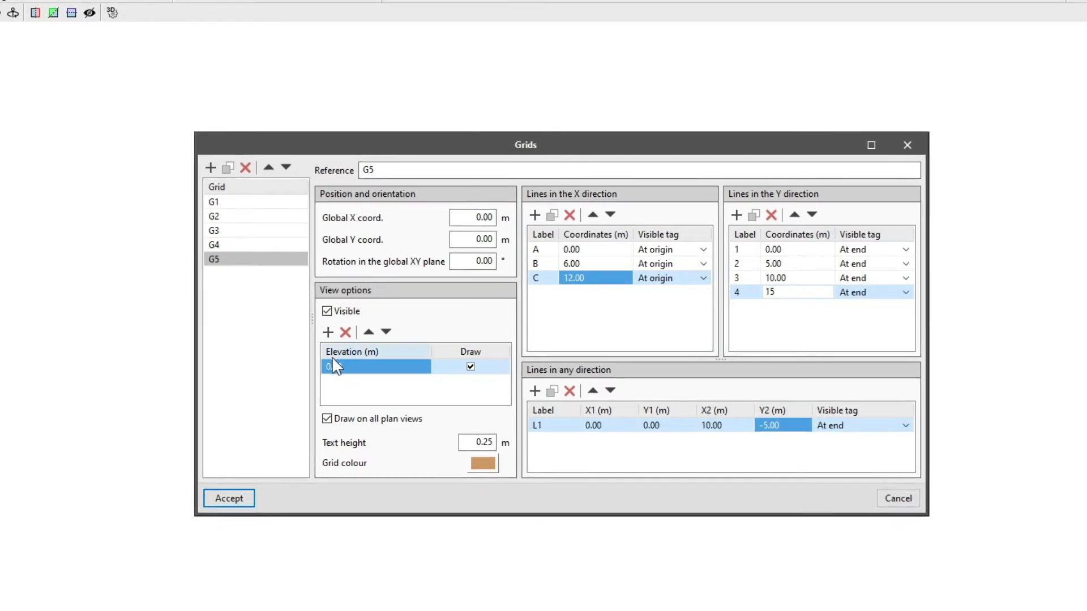
Step: Add a drawn elevation at 3 m to the grid's view options and keep the grid visible
{"action": "left_click", "coordinate": [328, 332]}
{"action": "left_click", "coordinate": [354, 382]}
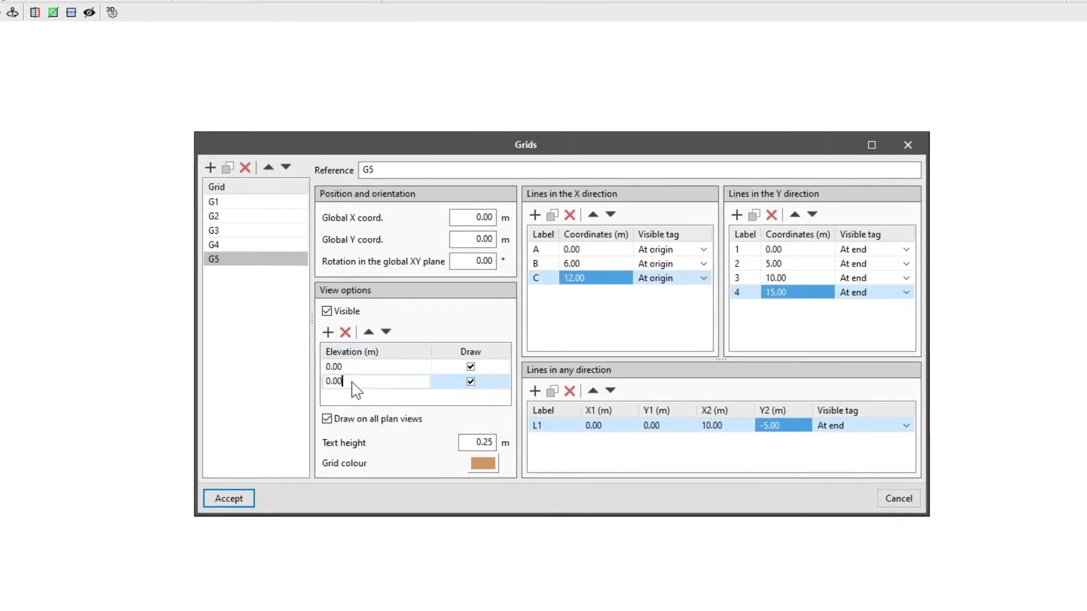
{"action": "type", "text": "3"}
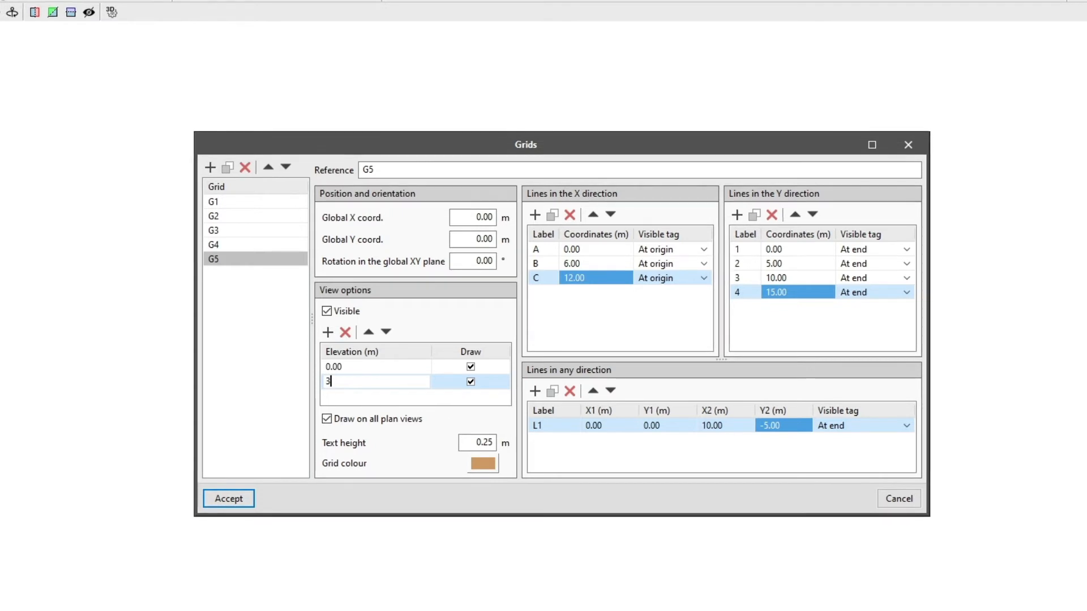
{"action": "left_click", "coordinate": [327, 311]}
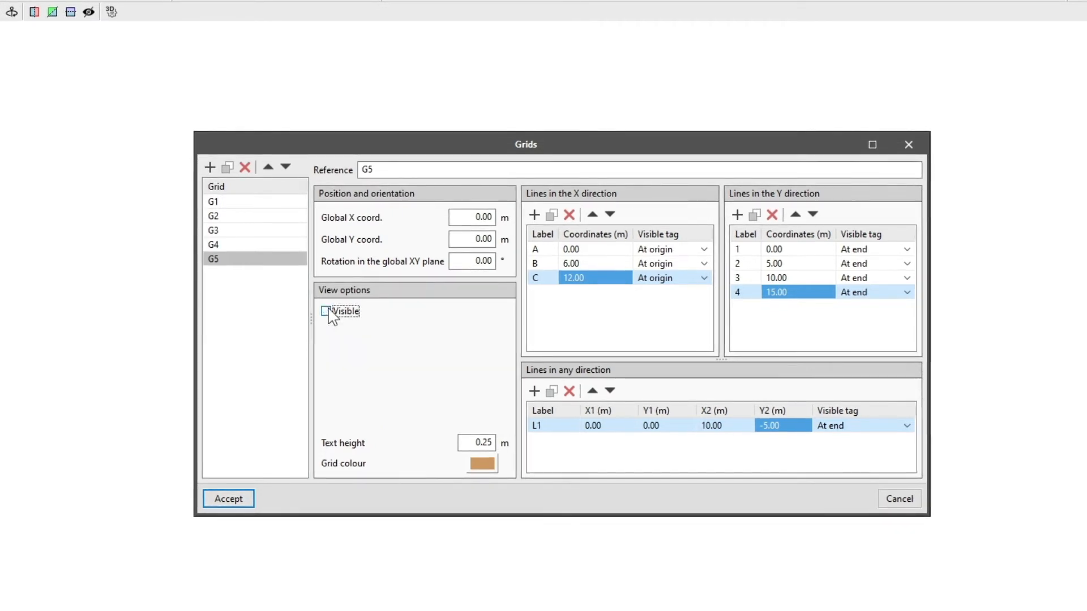
{"action": "left_click", "coordinate": [326, 311]}
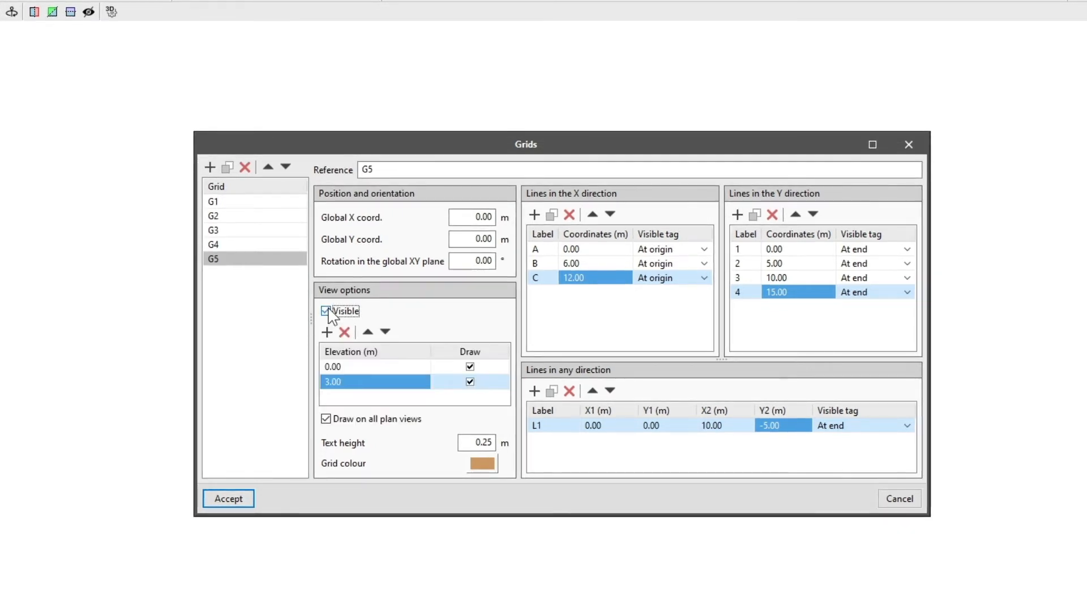
Step: Keep the grid drawn on all plan views and accept the grid definitions
{"action": "left_click", "coordinate": [325, 420]}
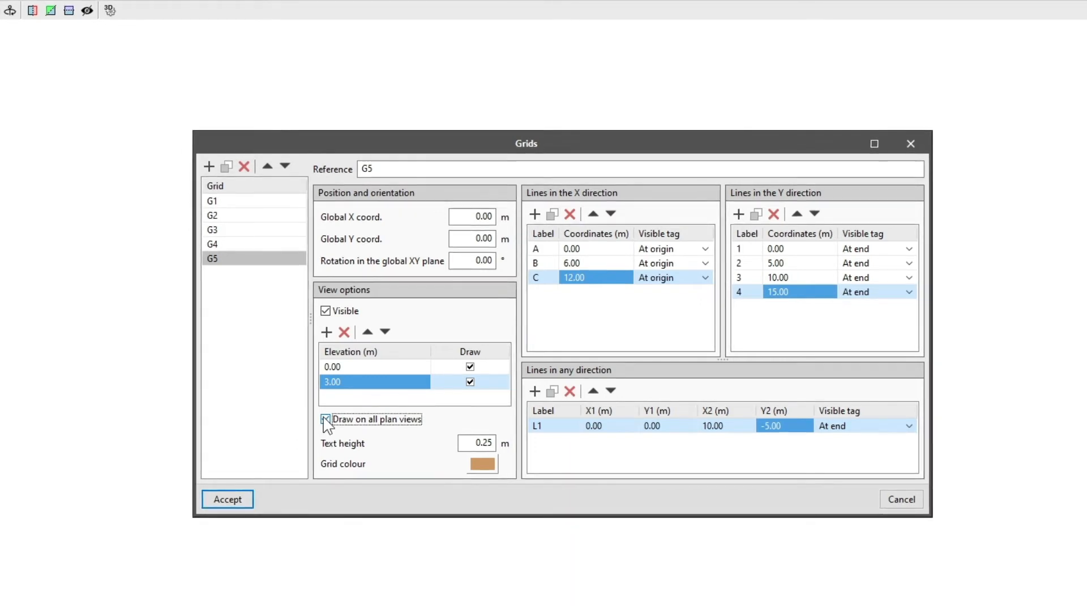
{"action": "left_click", "coordinate": [226, 499]}
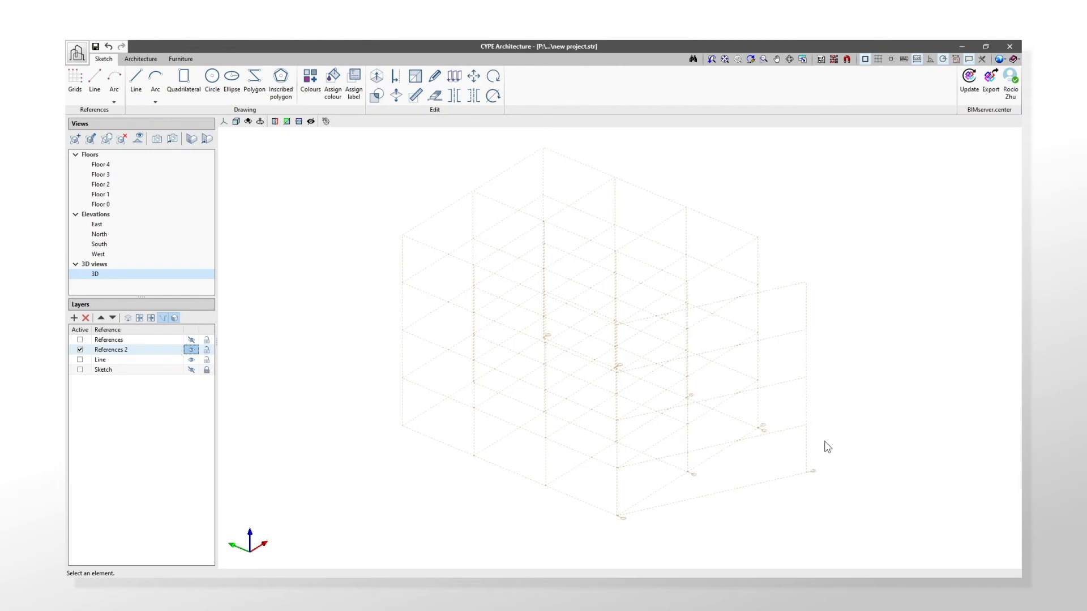
{"action": "mouse_move", "coordinate": [774, 490]}
{"action": "middle_mouse_down"}
{"action": "mouse_move", "coordinate": [873, 487]}
{"action": "mouse_move", "coordinate": [779, 495]}
{"action": "middle_mouse_up"}
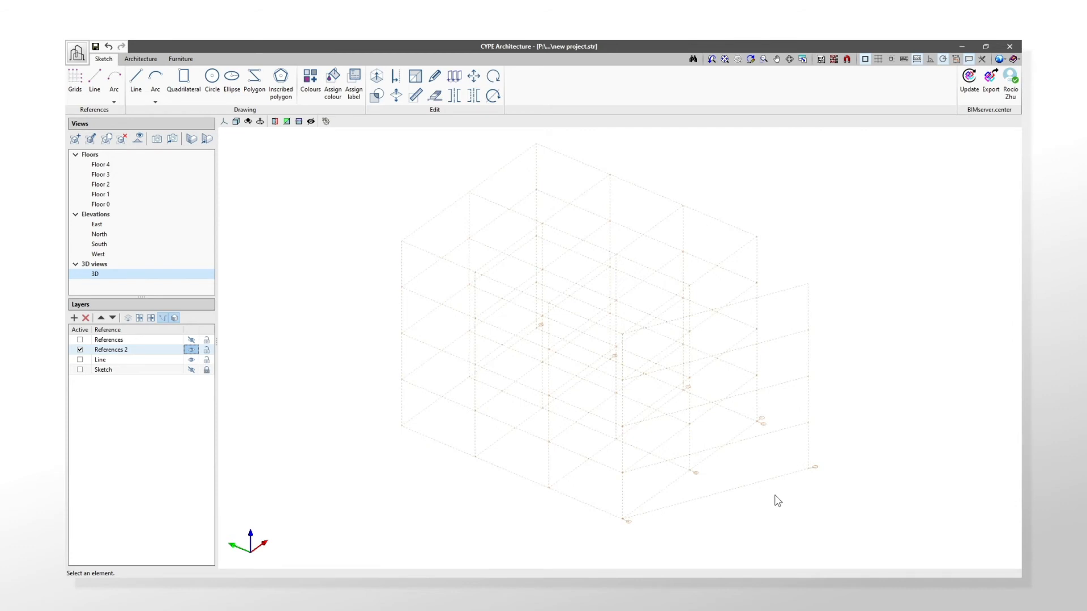
Step: Stop drawing grid G5 on all plan views, so that only its listed elevations are drawn, and accept the grid definitions
{"action": "left_click", "coordinate": [80, 96]}
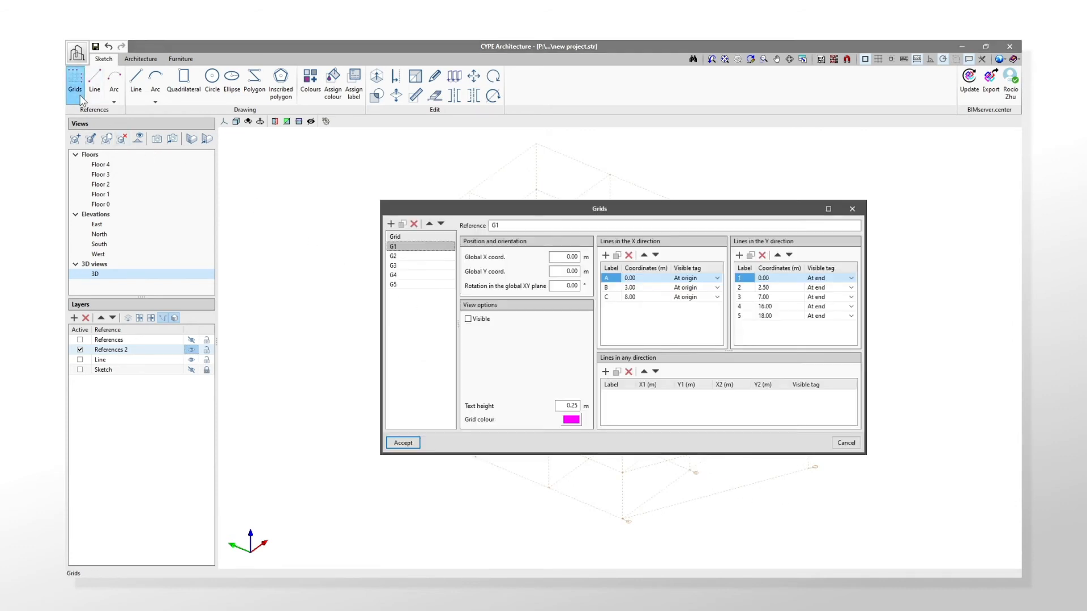
{"action": "left_click", "coordinate": [420, 284]}
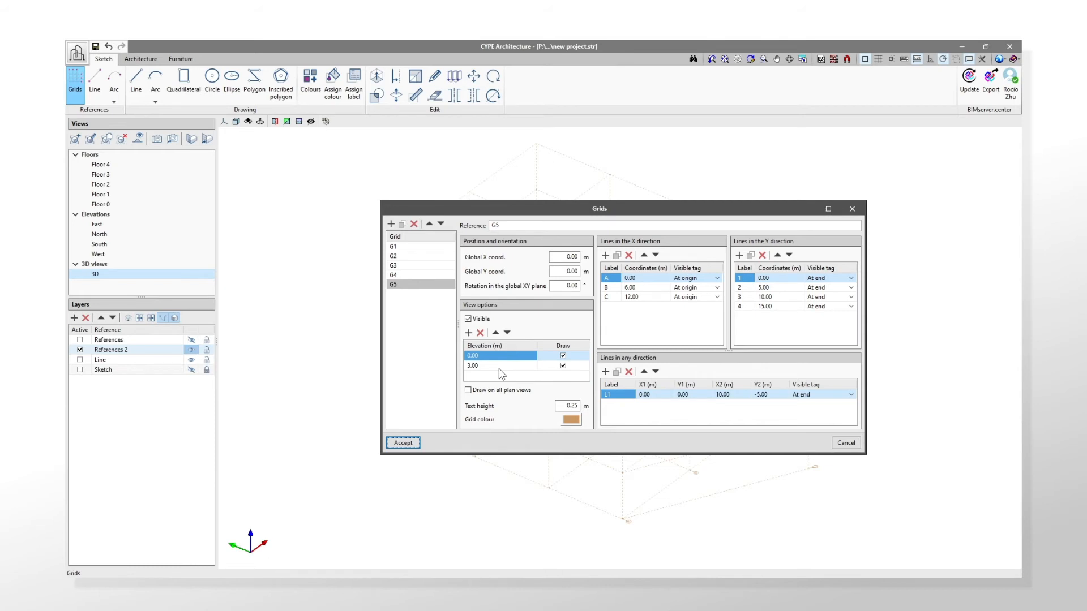
{"action": "left_click", "coordinate": [405, 444]}
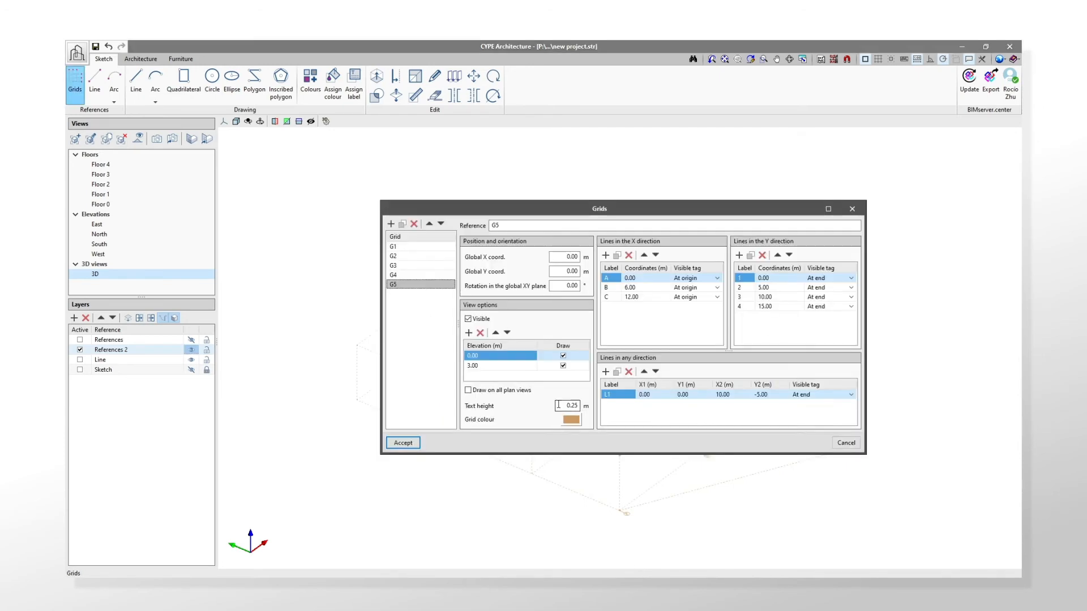
Step: Set grid G5's text height to 0.5 m and its colour to red, and accept the changes
{"action": "left_click", "coordinate": [559, 405]}
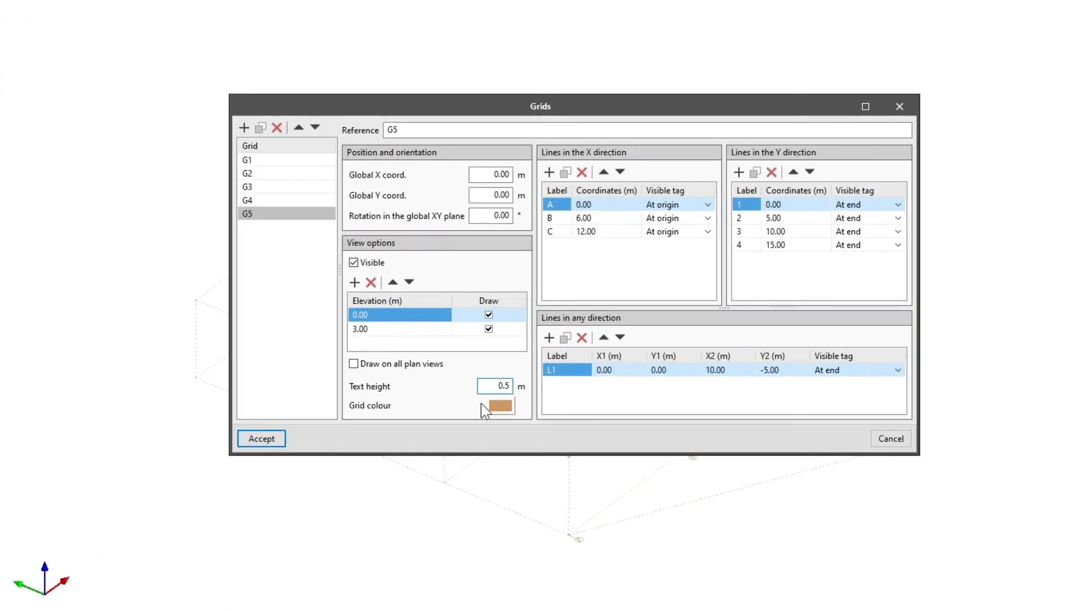
{"action": "left_click", "coordinate": [567, 419]}
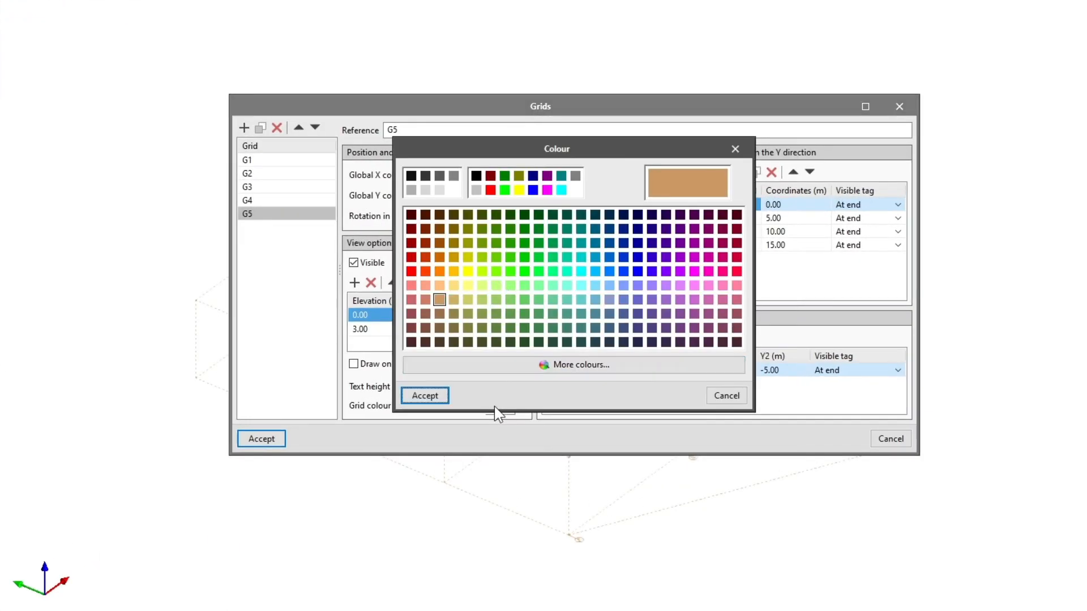
{"action": "left_click", "coordinate": [495, 192]}
{"action": "left_click", "coordinate": [426, 396]}
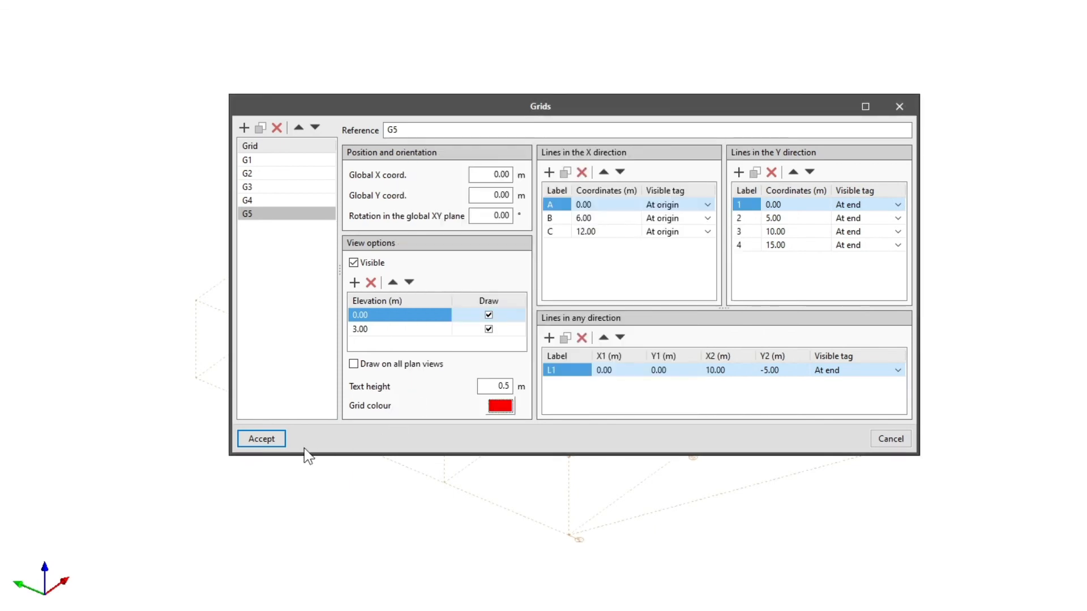
{"action": "left_click", "coordinate": [266, 439]}
{"action": "mouse_move", "coordinate": [803, 548]}
{"action": "middle_mouse_down"}
{"action": "mouse_move", "coordinate": [803, 524]}
{"action": "mouse_move", "coordinate": [753, 548]}
{"action": "mouse_move", "coordinate": [823, 538]}
{"action": "middle_mouse_up"}
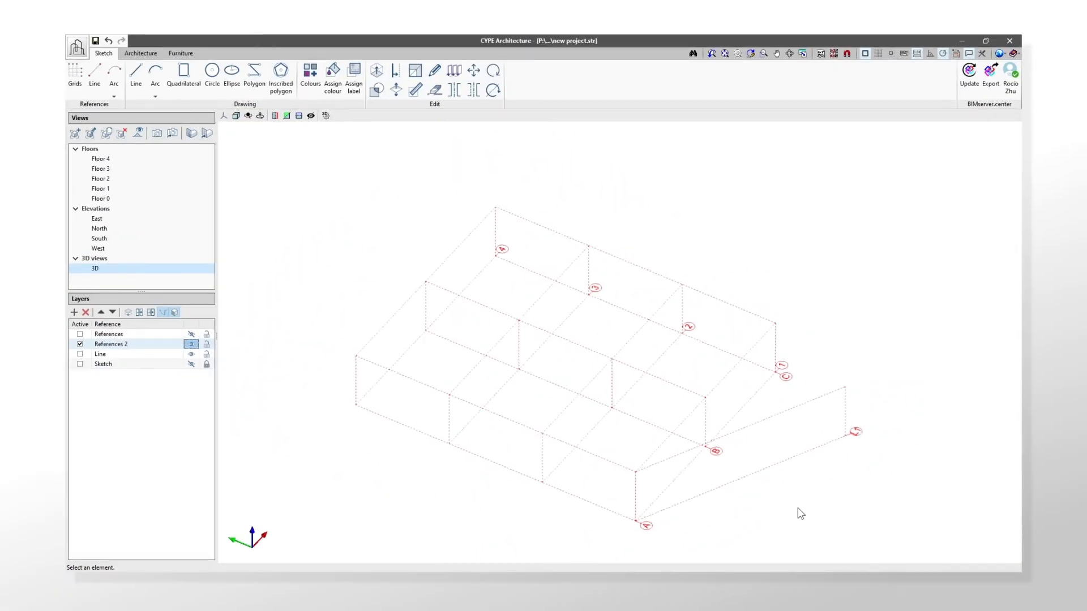
Step: On Floor 0, draw a reference line extending grid line 4 outward from its intersection with line A
{"action": "left_click", "coordinate": [94, 94]}
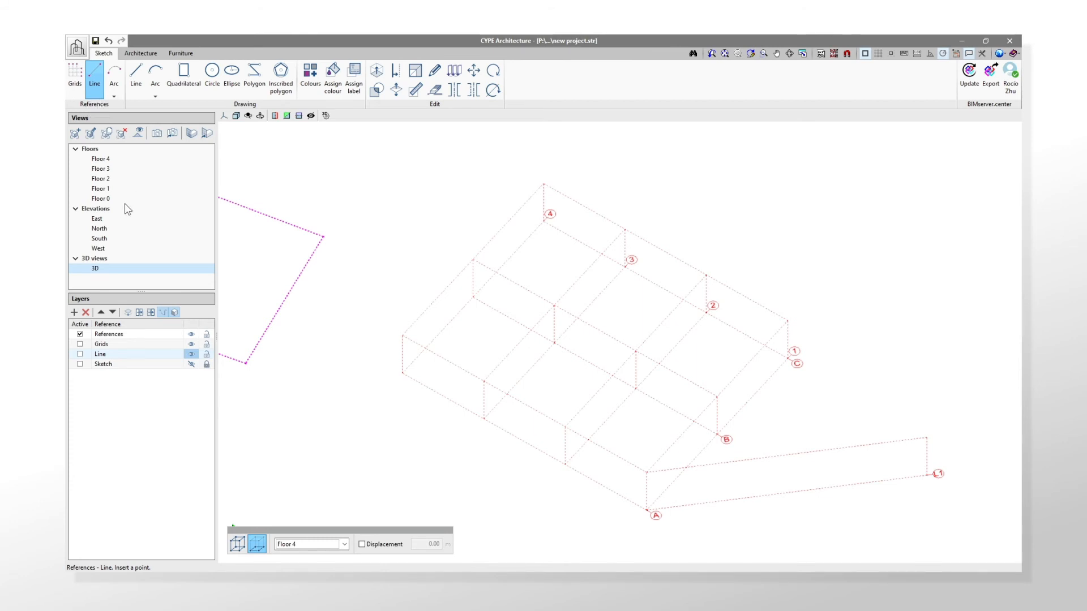
{"action": "left_click", "coordinate": [108, 200]}
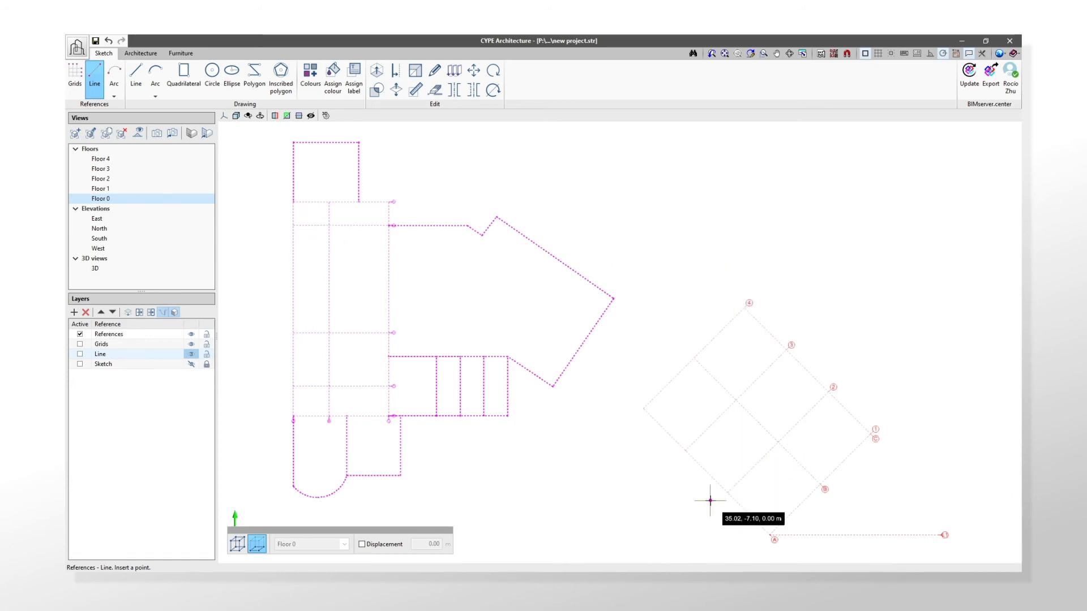
{"action": "middle_click_drag", "start_coordinate": [710, 500], "coordinate": [682, 368]}
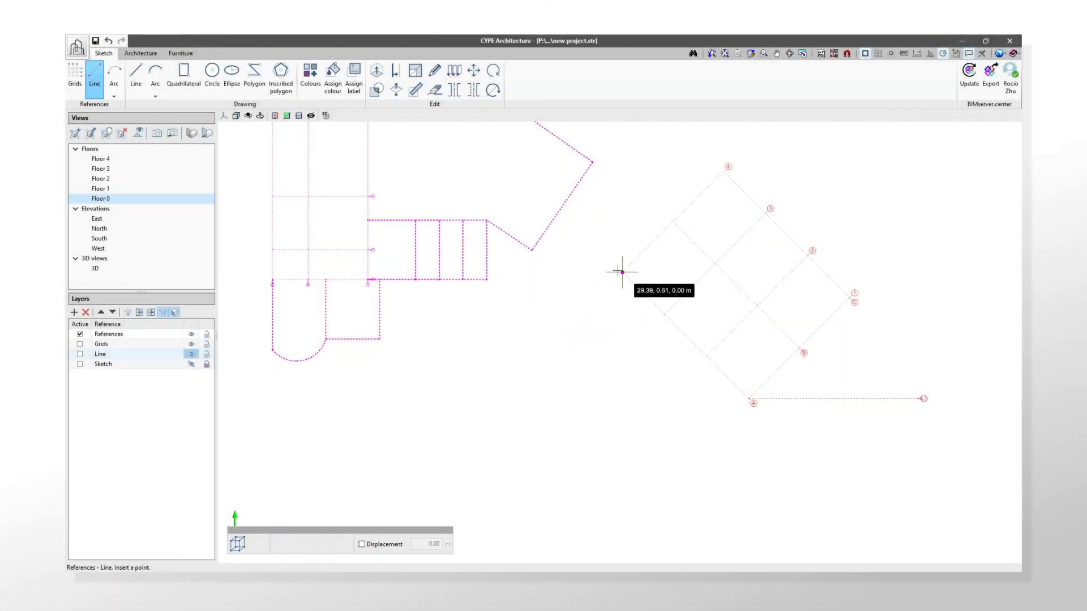
{"action": "left_click", "coordinate": [622, 273]}
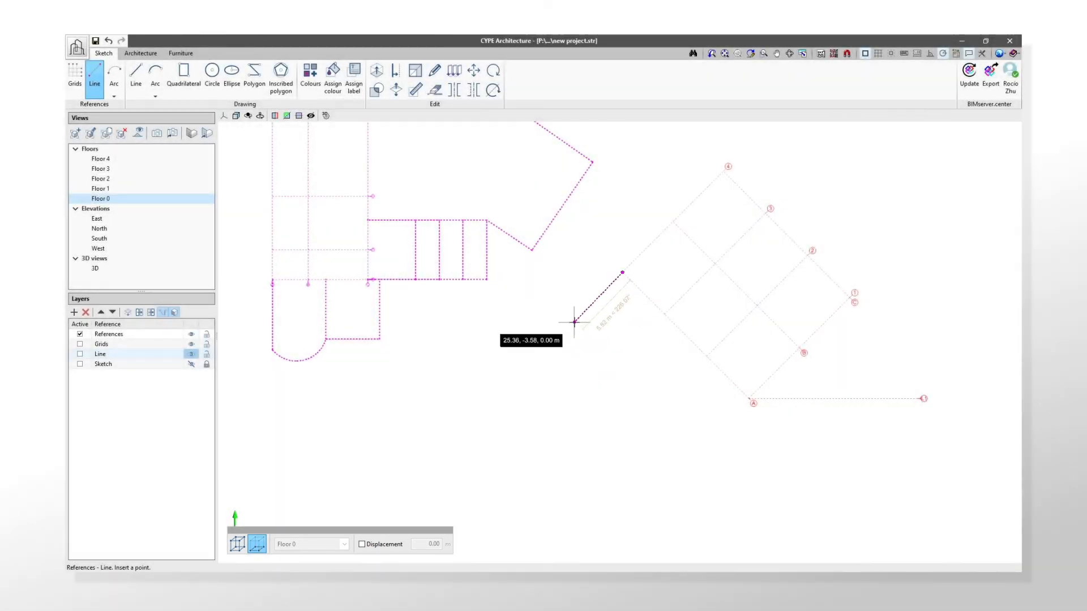
{"action": "left_click", "coordinate": [579, 316]}
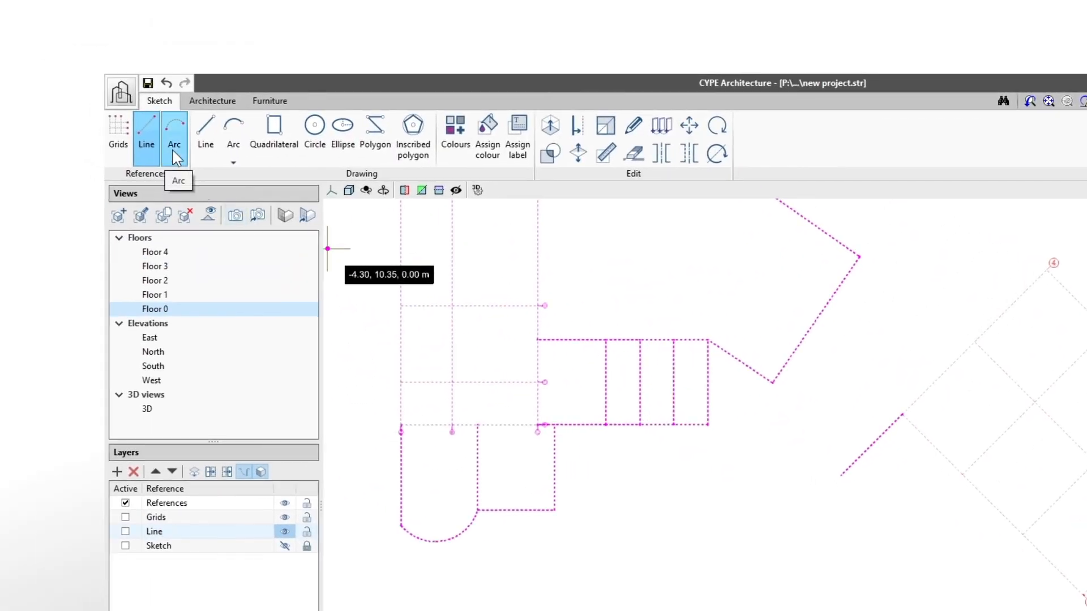
Step: Draw a reference arc by center, start and end: centered at intersection A-4, from the reference line's free end to intersection A-3
{"action": "left_click", "coordinate": [175, 148]}
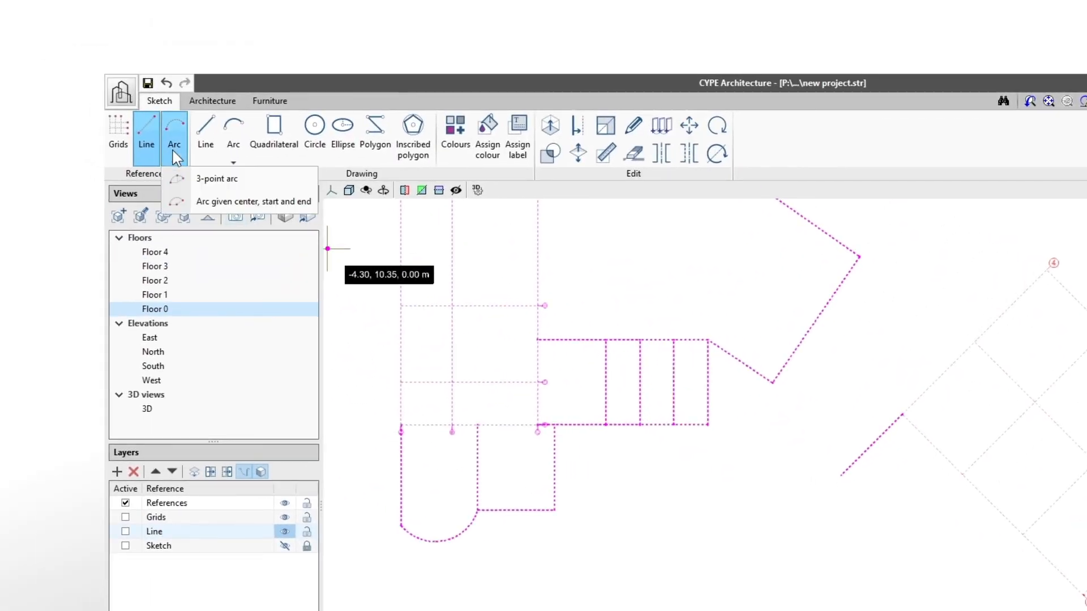
{"action": "left_click", "coordinate": [309, 203]}
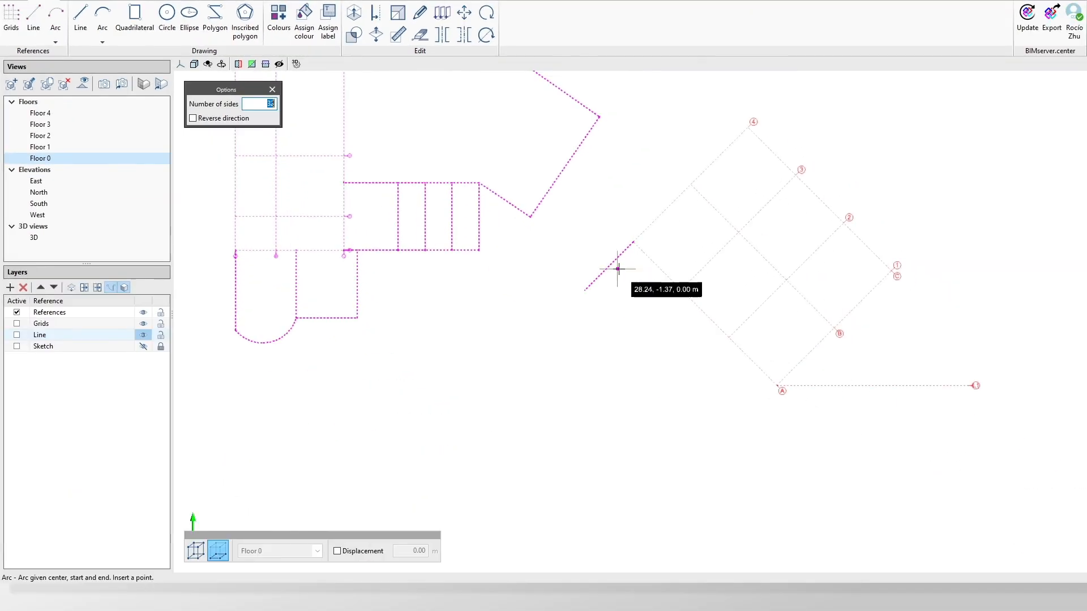
{"action": "left_click", "coordinate": [632, 242]}
{"action": "left_click", "coordinate": [584, 291]}
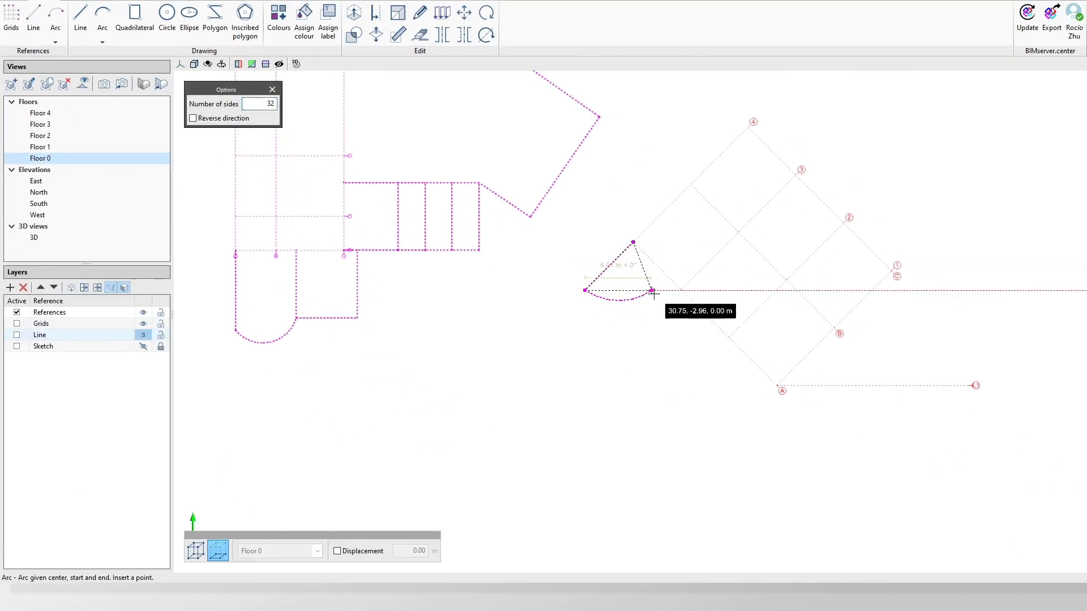
{"action": "left_click", "coordinate": [684, 290]}
{"action": "key", "text": "Escape"}
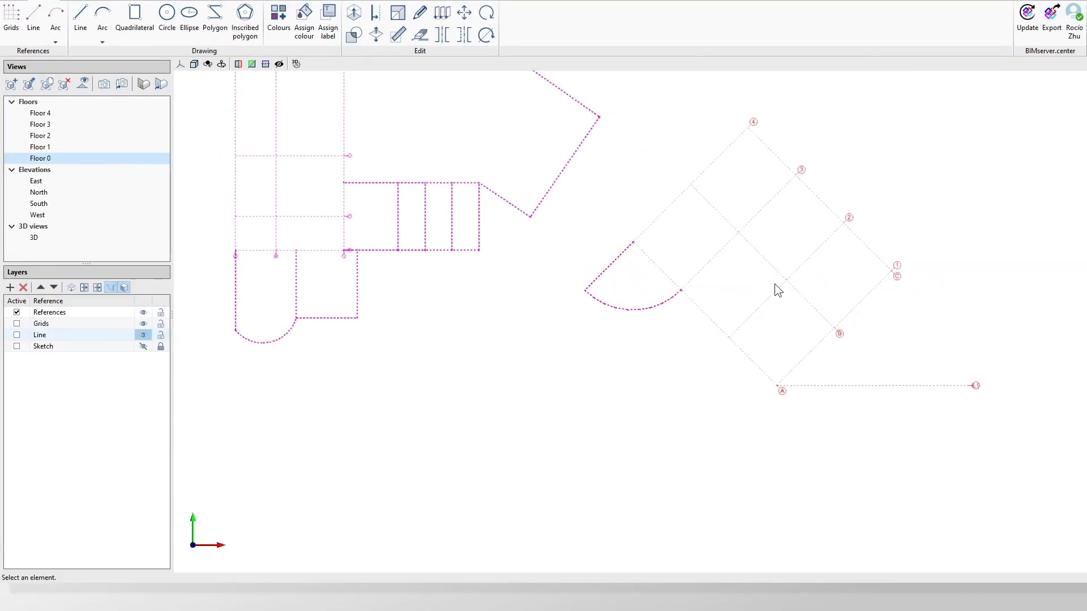
Step: Copy the reference line and arc from intersection A-4 to intersections A-3 and A-2 along grid line A
{"action": "scroll", "coordinate": [797, 284], "scroll_direction": "up", "scroll_amount": 2}
{"action": "scroll", "coordinate": [789, 287], "scroll_direction": "up", "scroll_amount": 4}
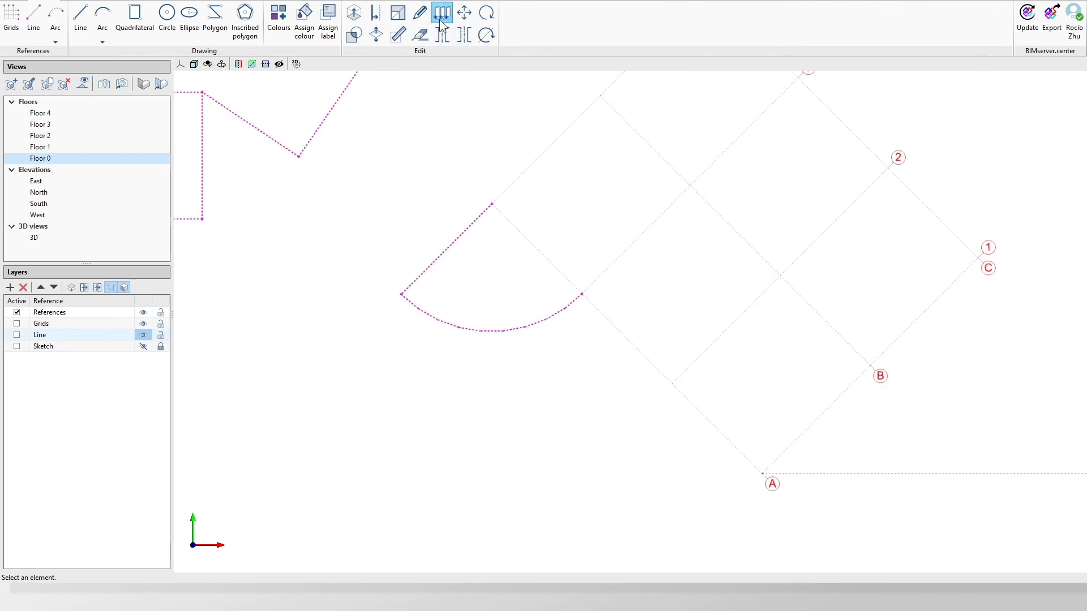
{"action": "left_click", "coordinate": [463, 332]}
{"action": "right_click", "coordinate": [407, 267]}
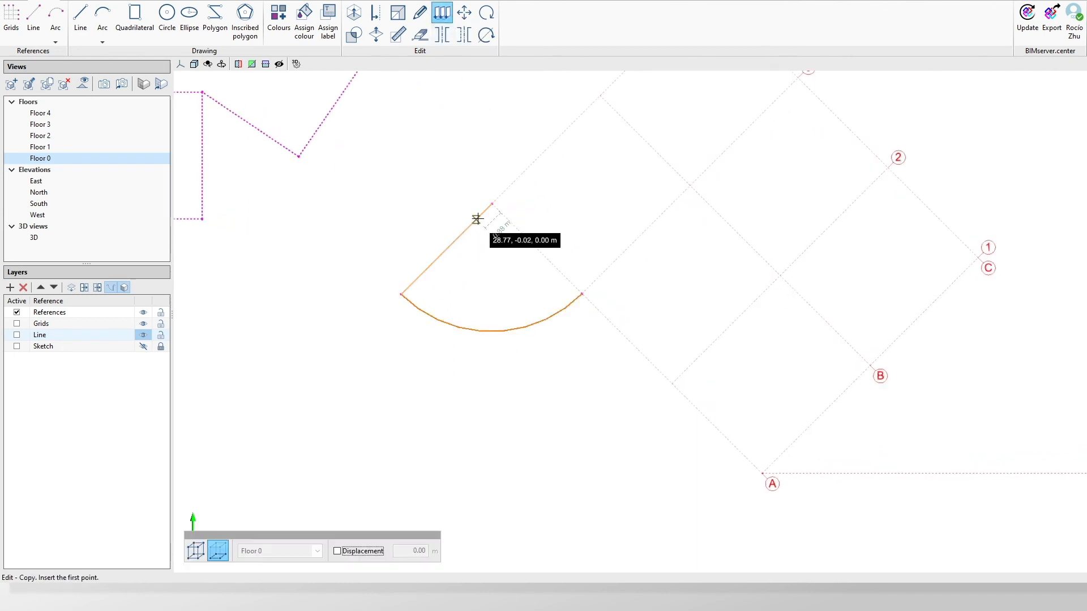
{"action": "left_click", "coordinate": [492, 203]}
{"action": "left_click", "coordinate": [583, 295]}
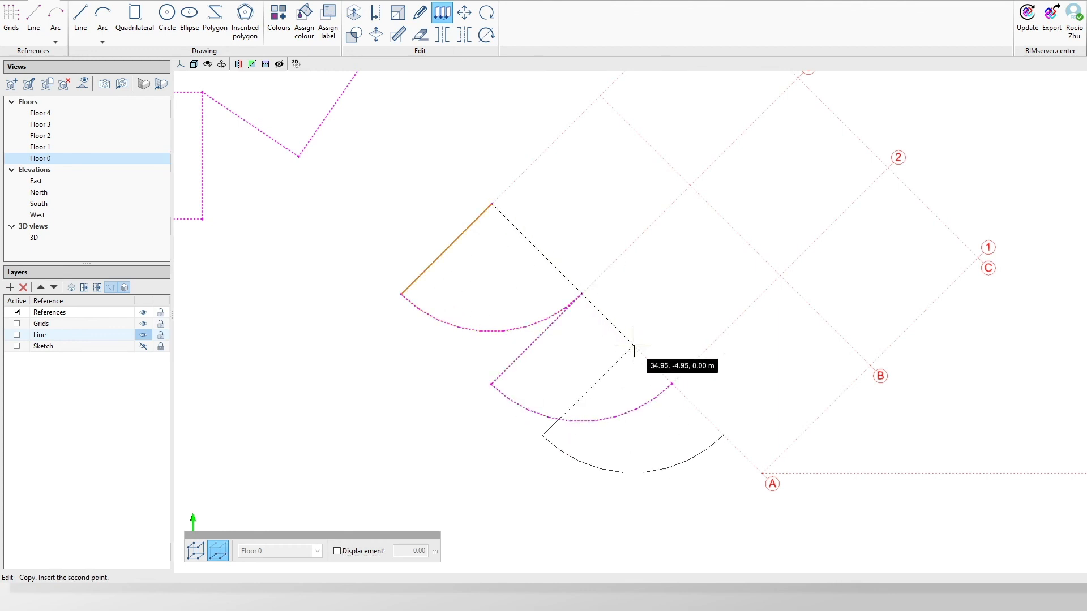
{"action": "left_click", "coordinate": [669, 384]}
{"action": "right_click", "coordinate": [762, 314]}
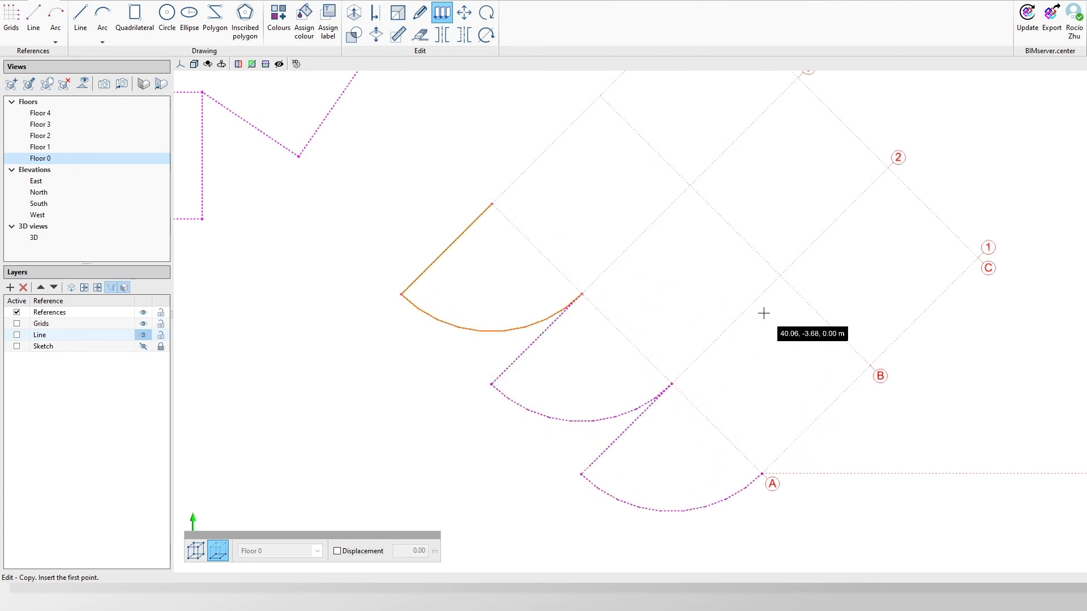
Step: Delete the reference line and arc beside grid line A together with both of their copies
{"action": "left_click", "coordinate": [419, 36]}
{"action": "left_click_drag", "start_coordinate": [735, 540], "coordinate": [371, 202]}
{"action": "right_click", "coordinate": [473, 260]}
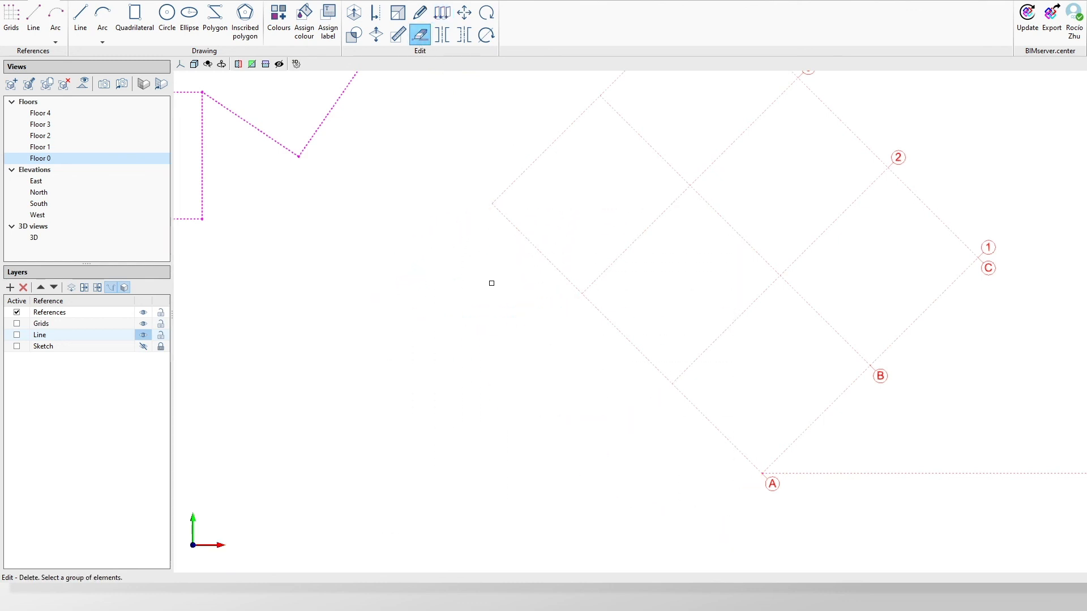
{"action": "scroll", "coordinate": [597, 466], "scroll_direction": "down", "scroll_amount": 3}
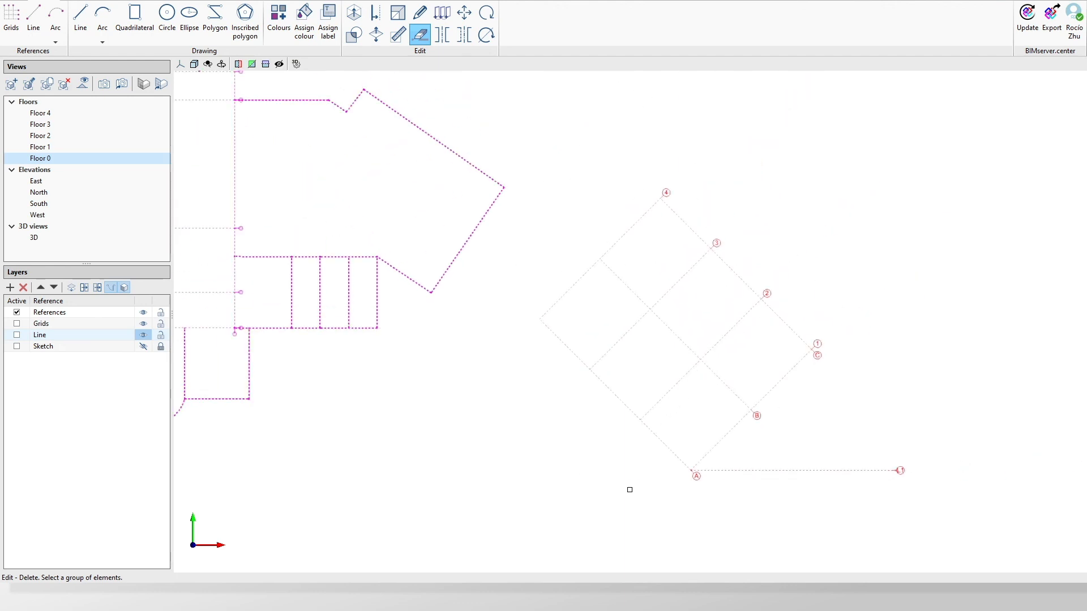
{"action": "scroll", "coordinate": [874, 411], "scroll_direction": "down", "scroll_amount": 2}
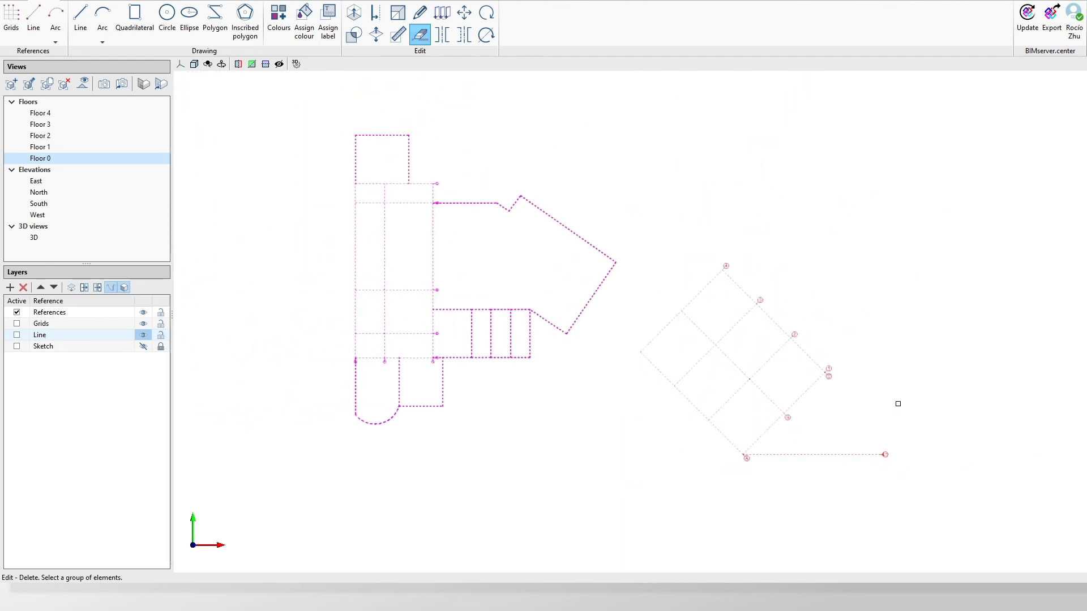